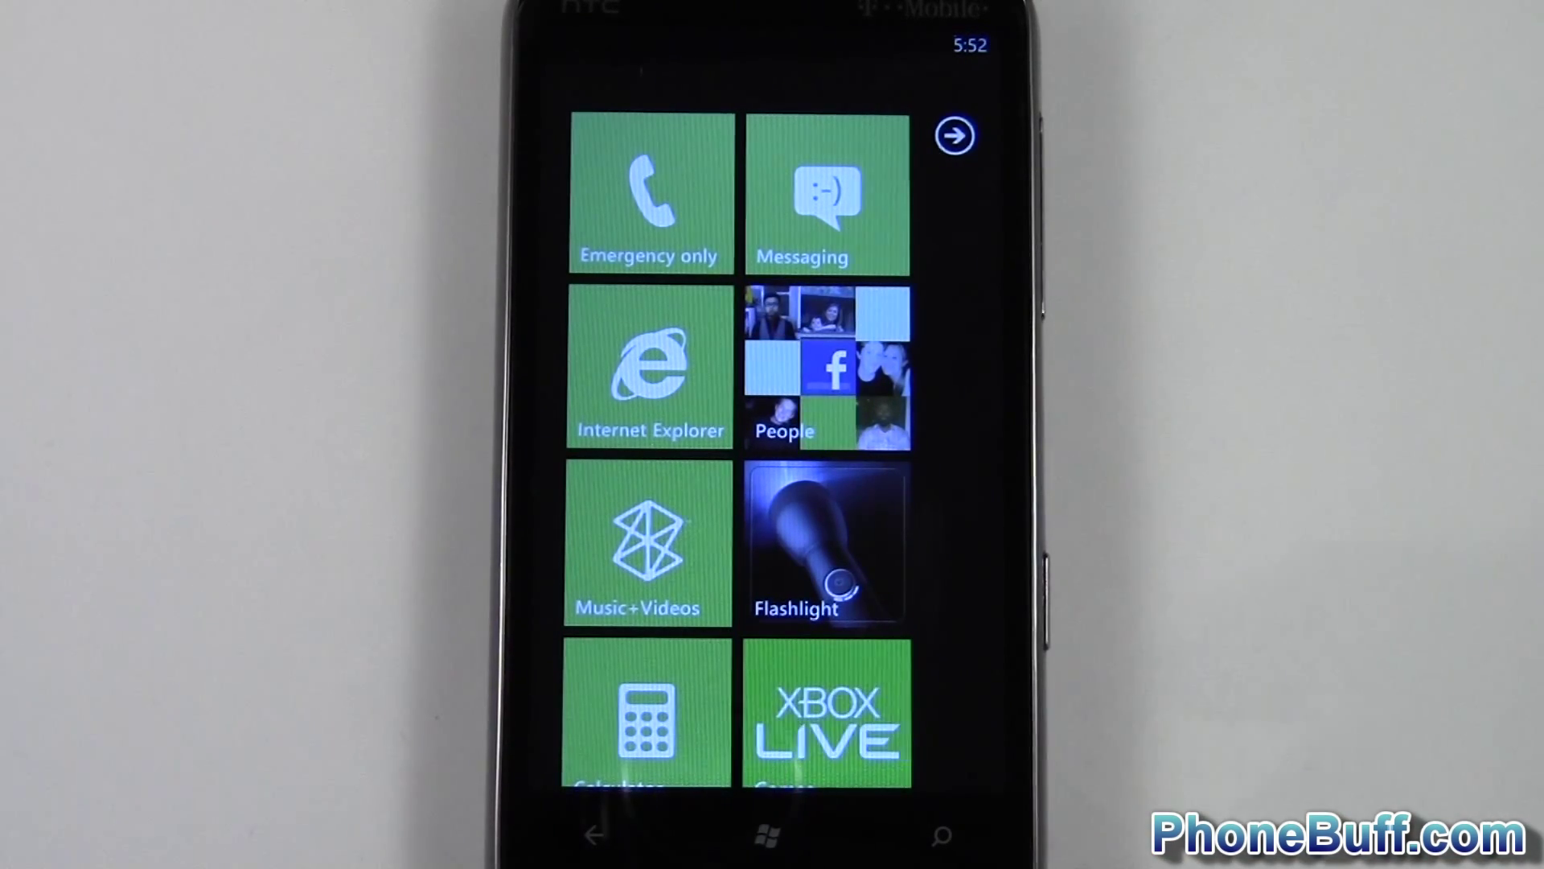
- Browse the phone's Music+Videos hub and Office app, then return to the Start screen
{"action": "left_click", "coordinate": [797, 547]}
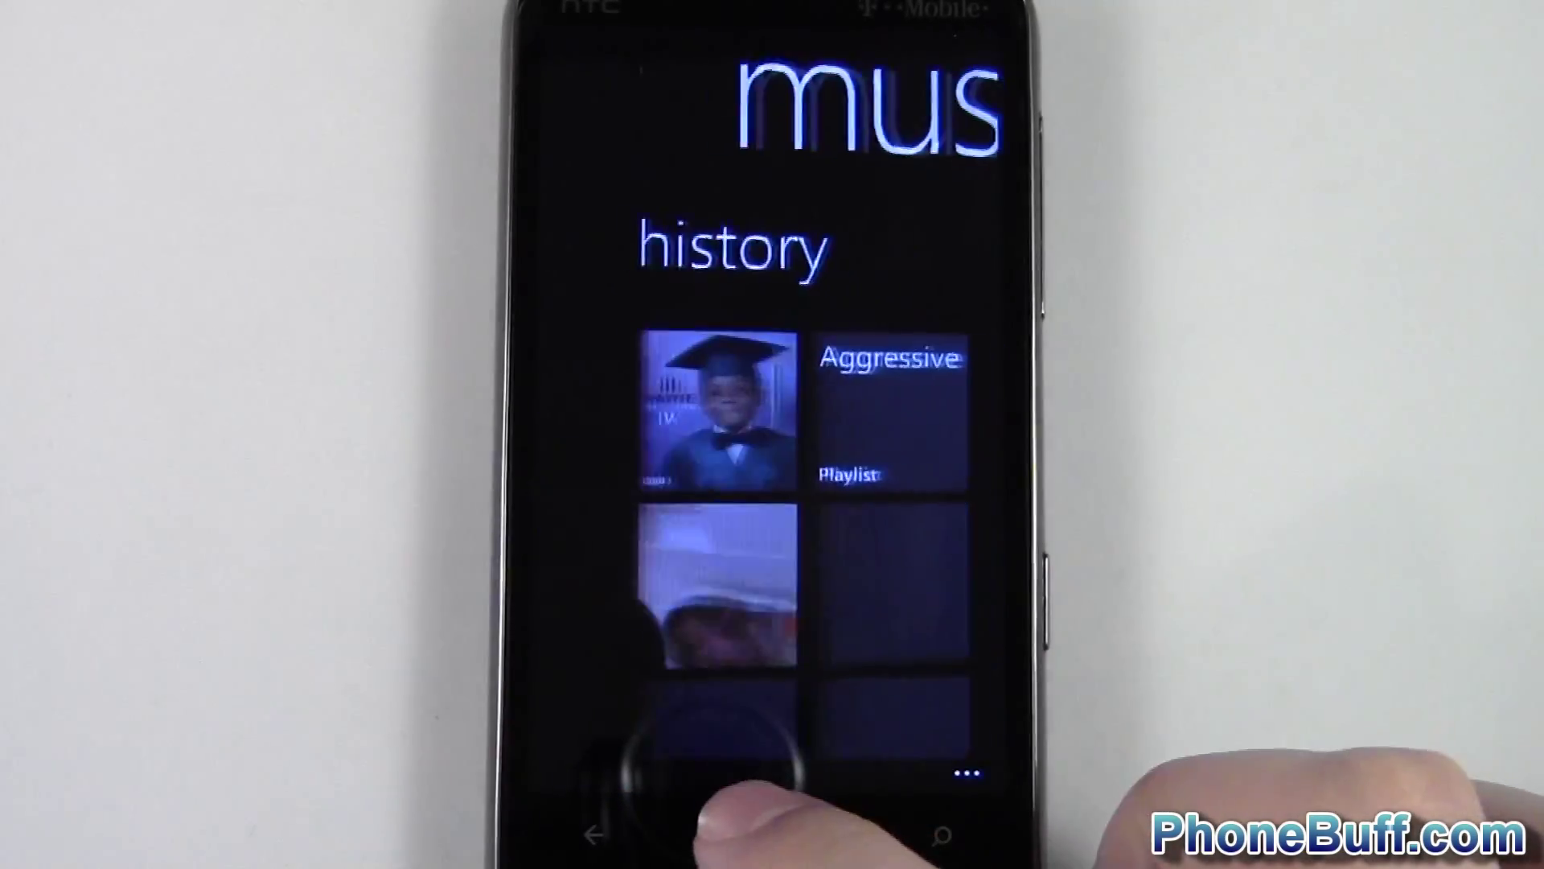
{"action": "left_click", "coordinate": [766, 834]}
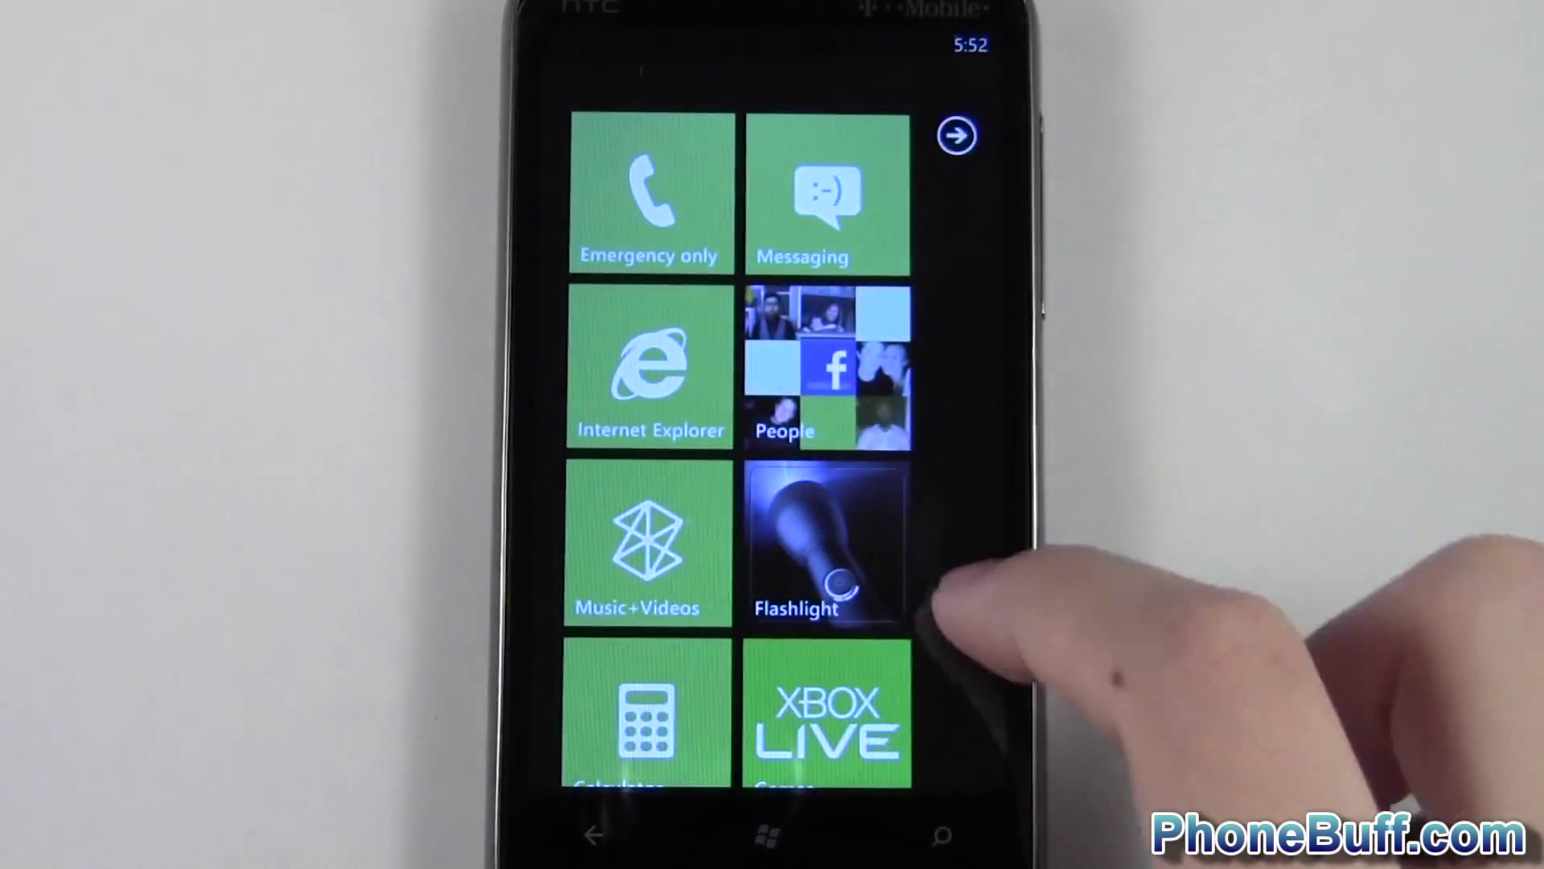
{"action": "left_click_drag", "start_coordinate": [937, 603], "coordinate": [853, 354]}
{"action": "left_click", "coordinate": [736, 483]}
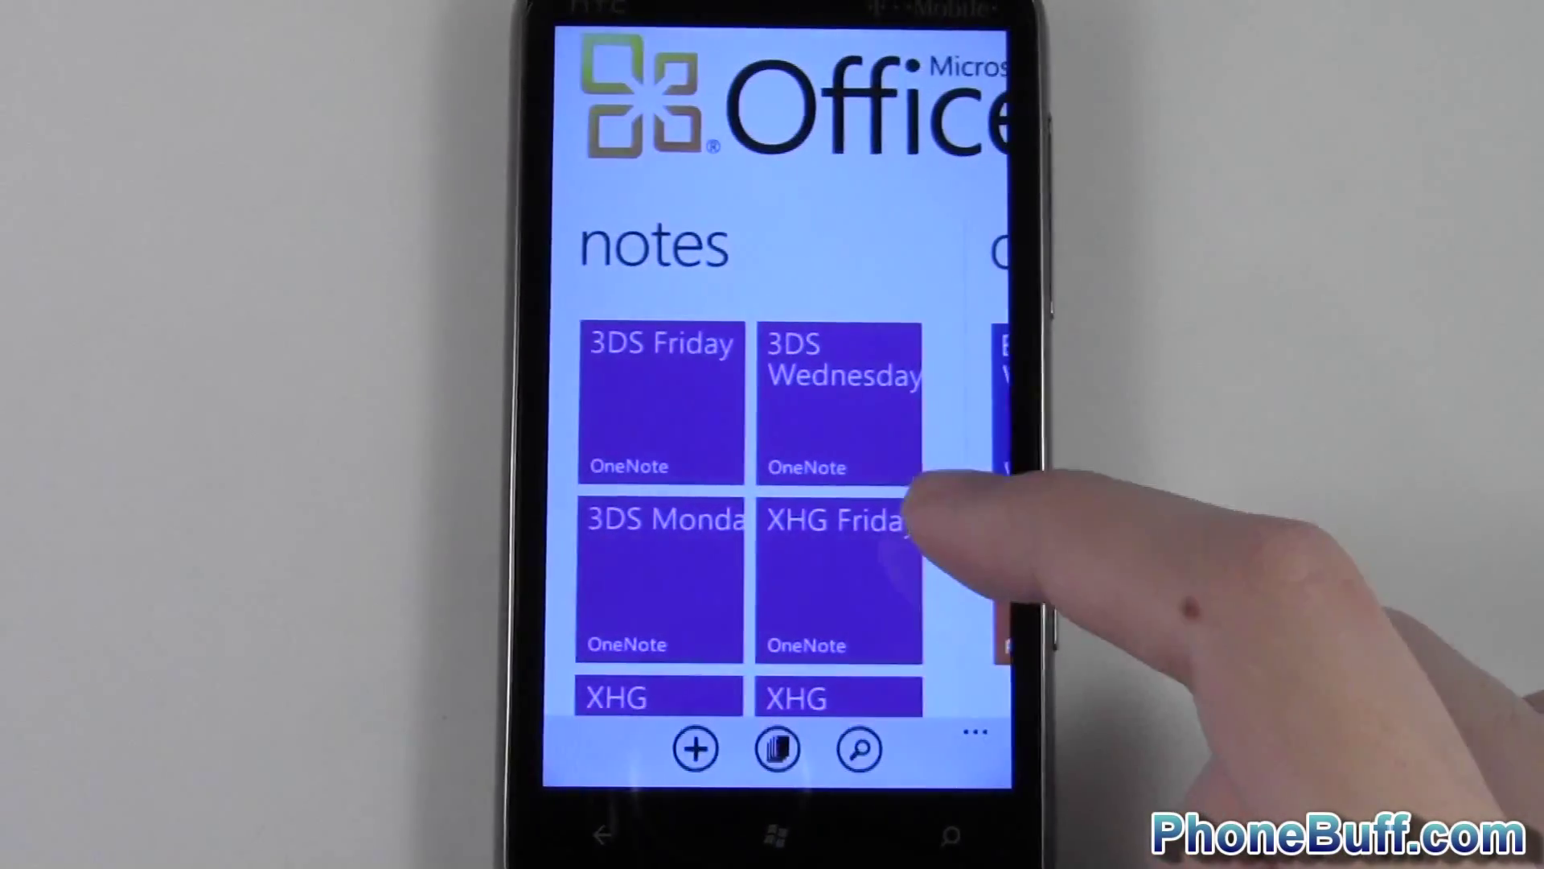
{"action": "left_click_drag", "start_coordinate": [978, 555], "coordinate": [997, 257]}
{"action": "left_click_drag", "start_coordinate": [989, 531], "coordinate": [844, 748]}
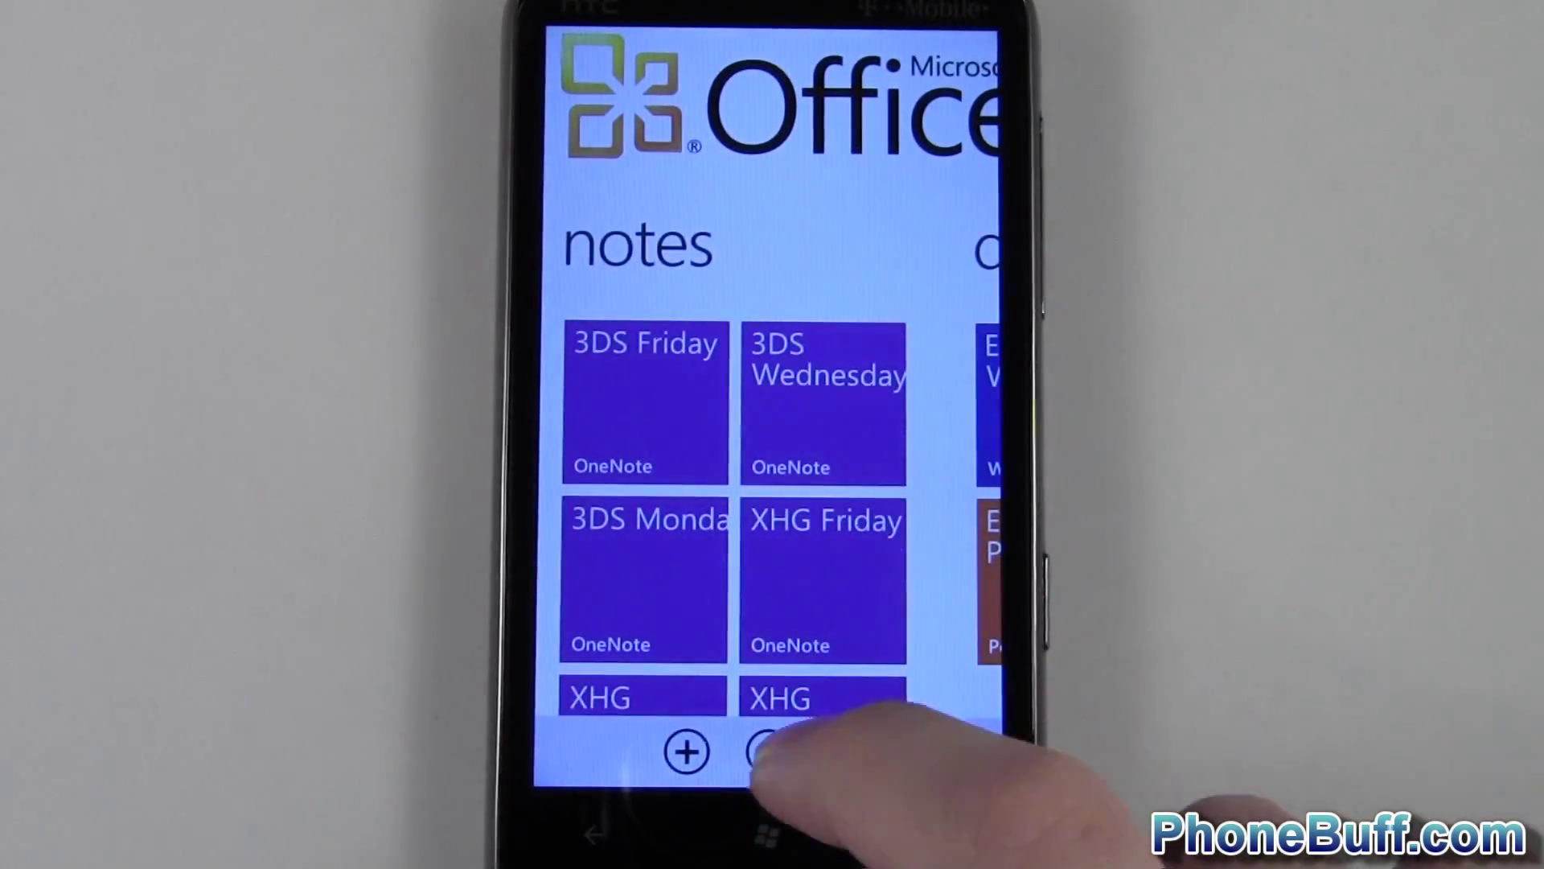
{"action": "left_click", "coordinate": [768, 836]}
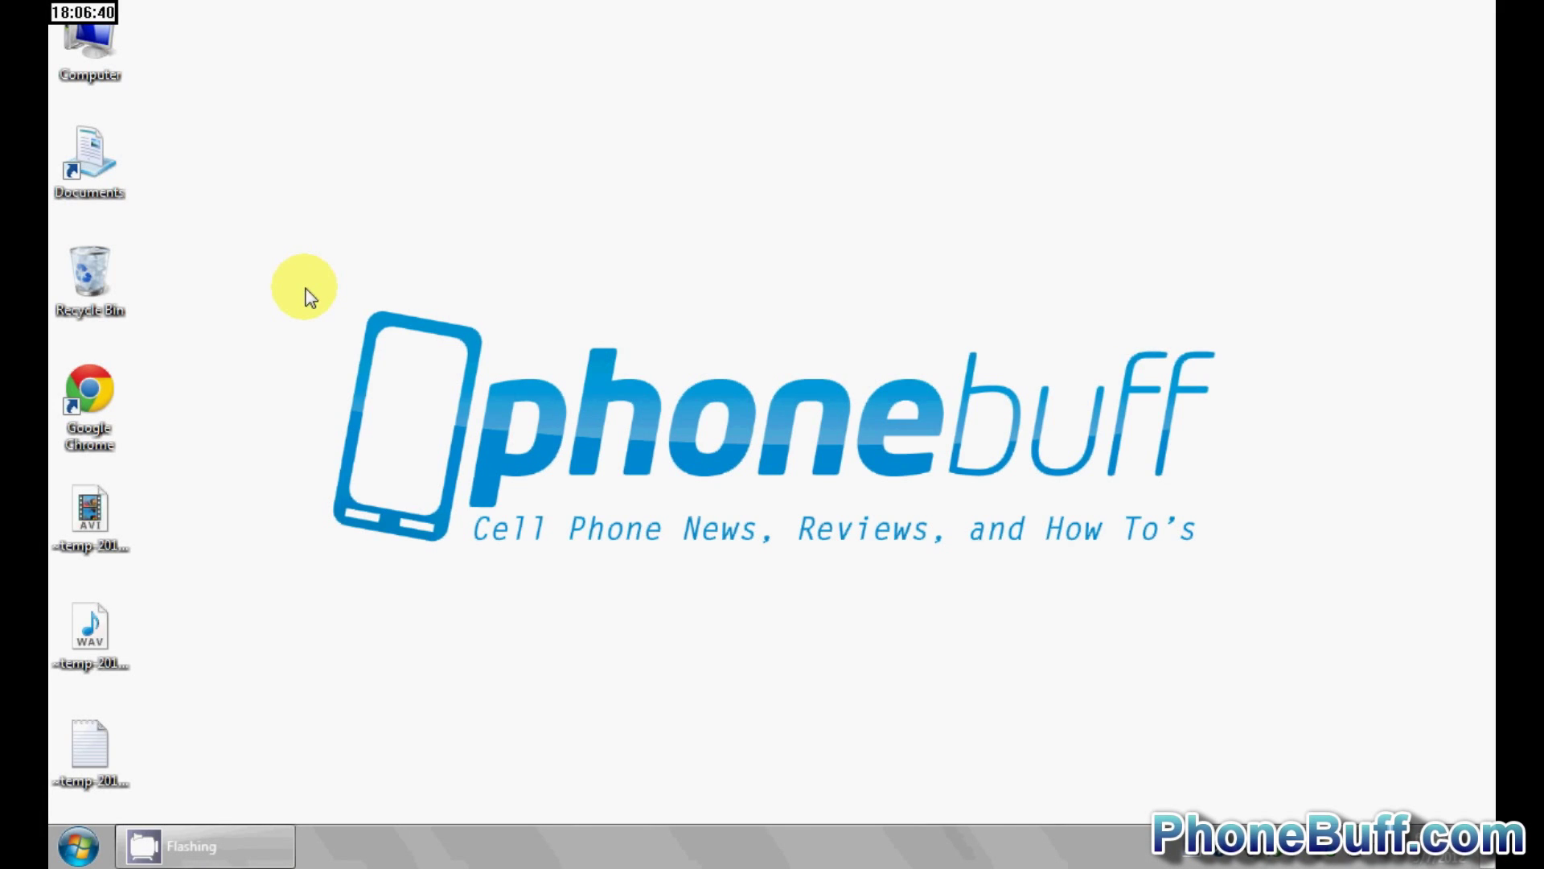
- Launch Zune, view the HTC HD7 phone summary, and go back to the music collection
{"action": "left_click", "coordinate": [78, 845]}
{"action": "type", "text": "zune"}
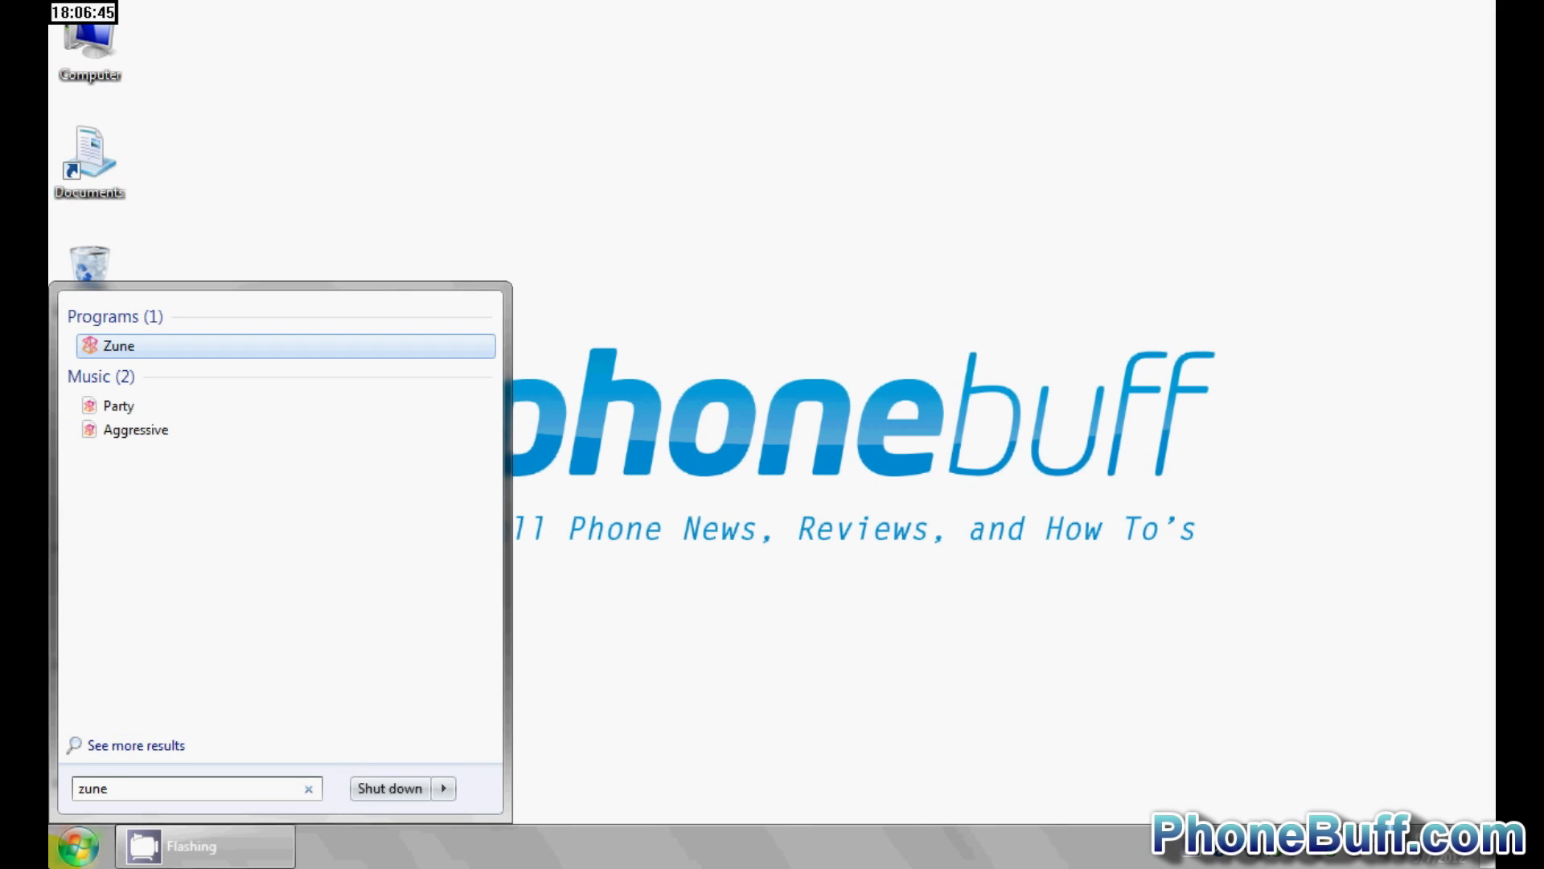
{"action": "key", "text": "Return"}
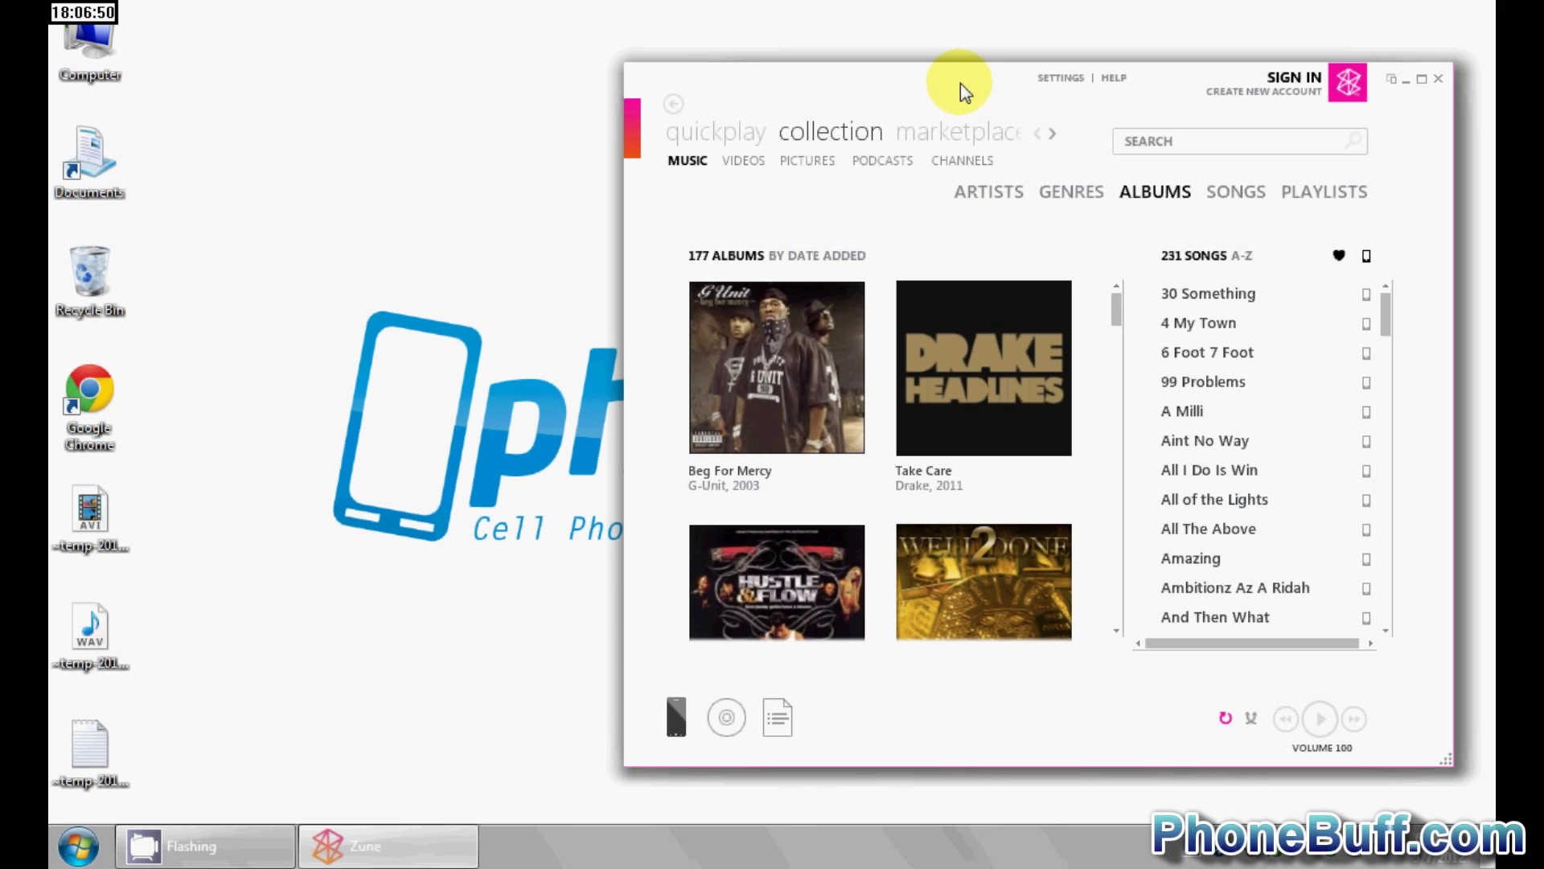
{"action": "left_click", "coordinate": [678, 716]}
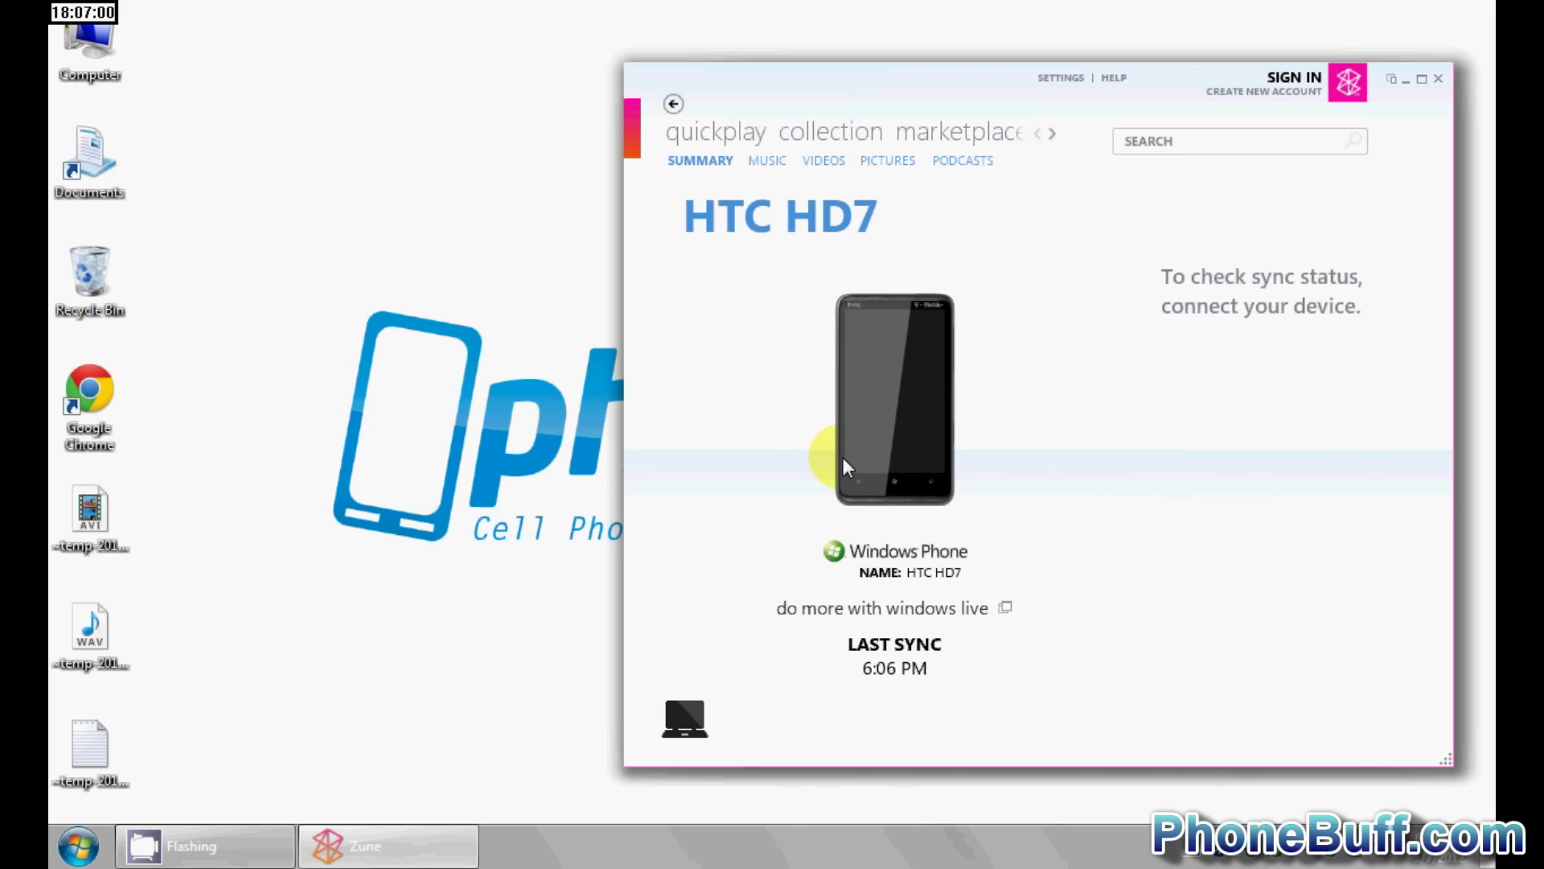
{"action": "left_click", "coordinate": [674, 104]}
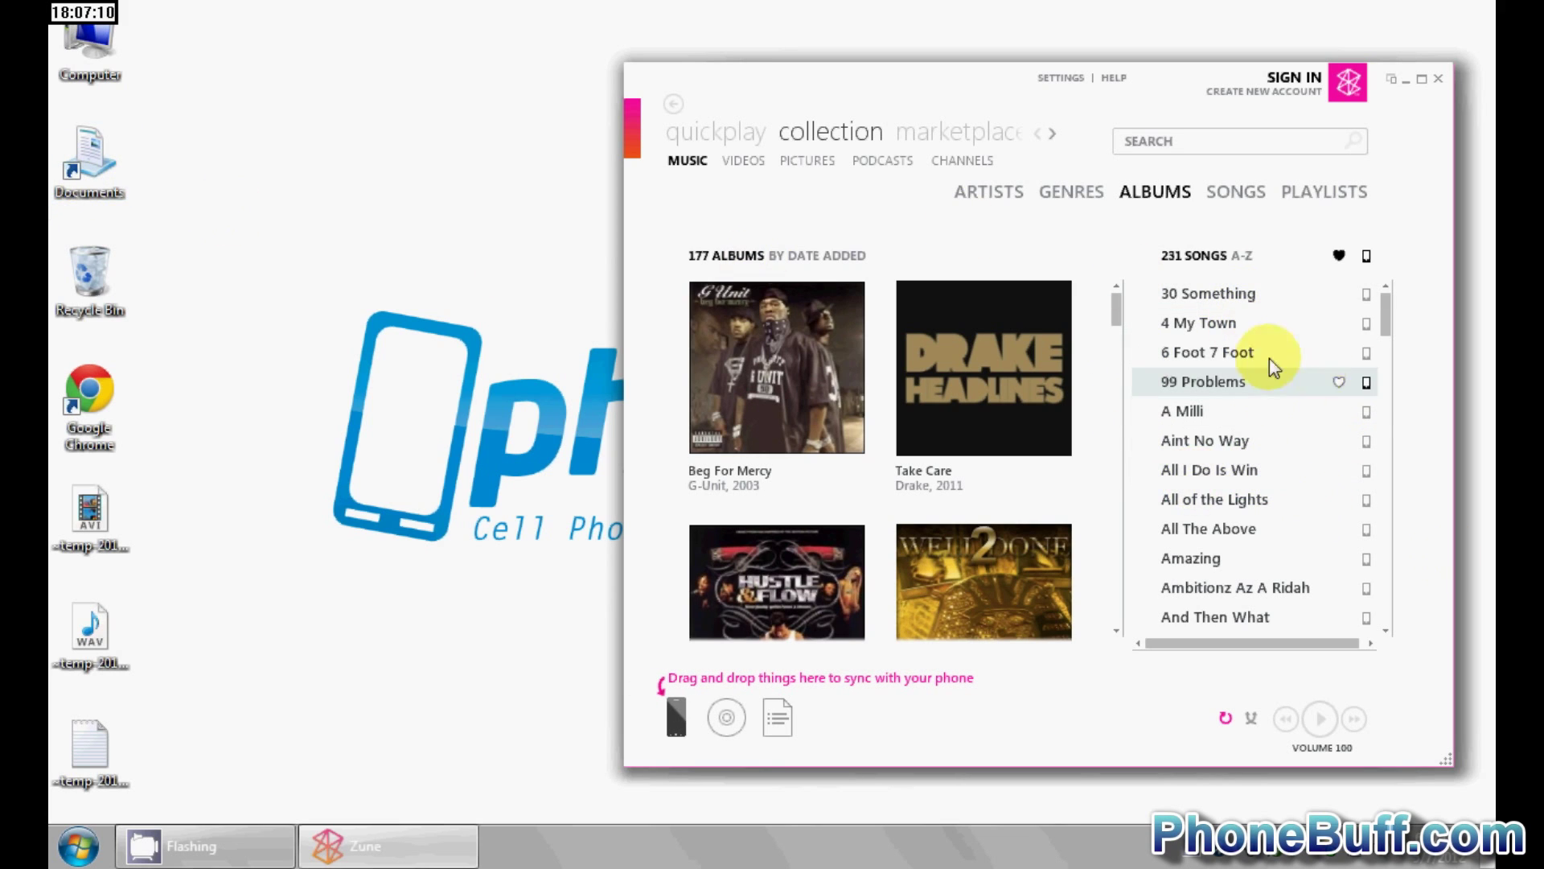
- Drag 3 Peat from My Music into Zune's collection, then onto the phone to sync it
{"action": "double_click", "coordinate": [72, 172]}
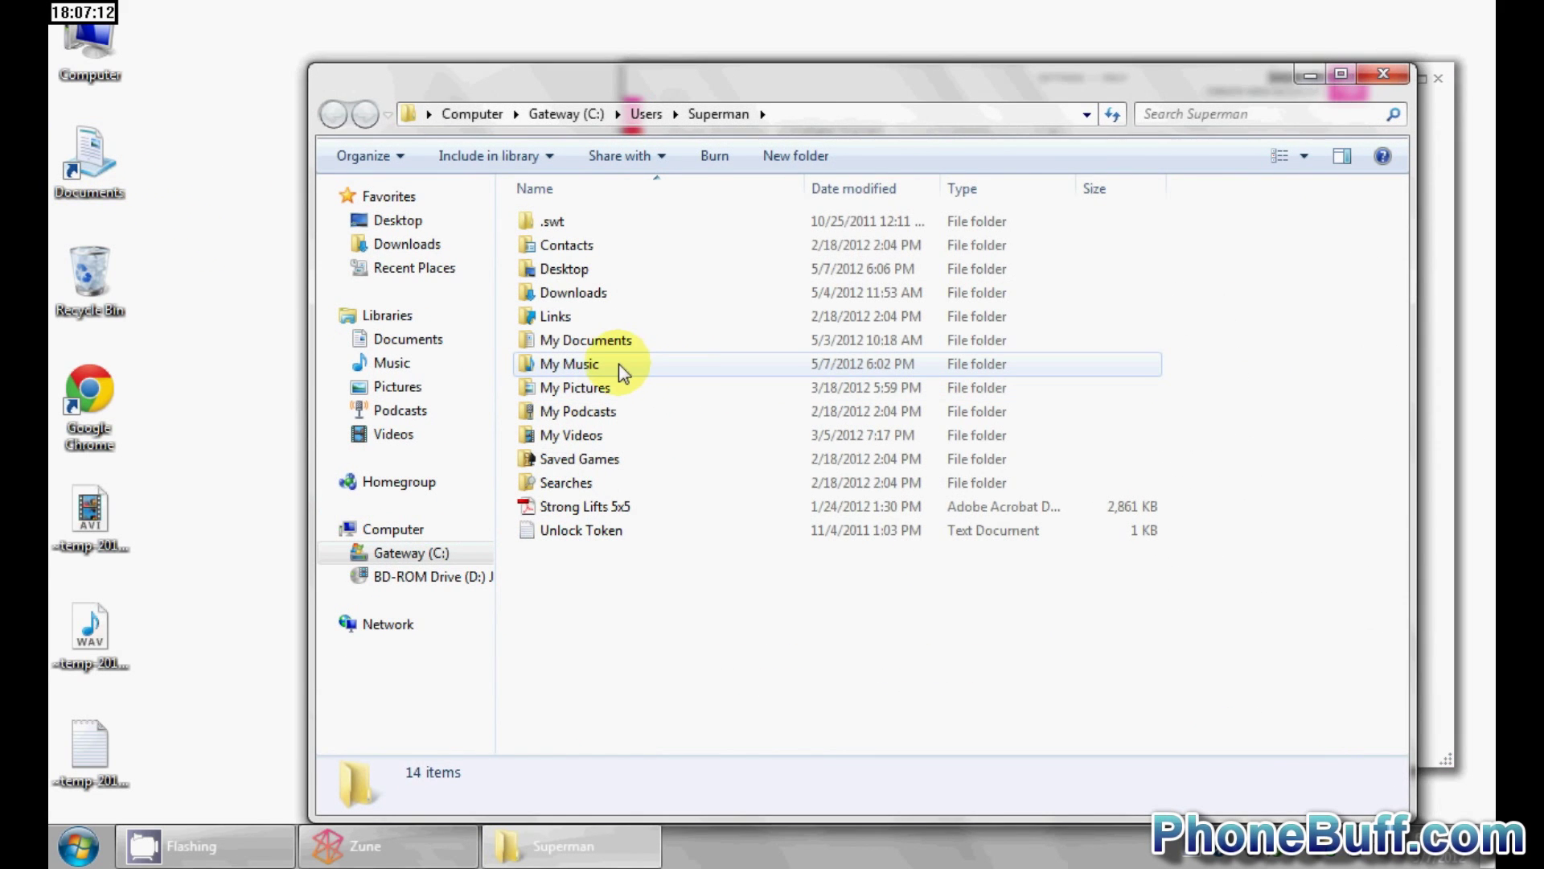
{"action": "double_click", "coordinate": [607, 365]}
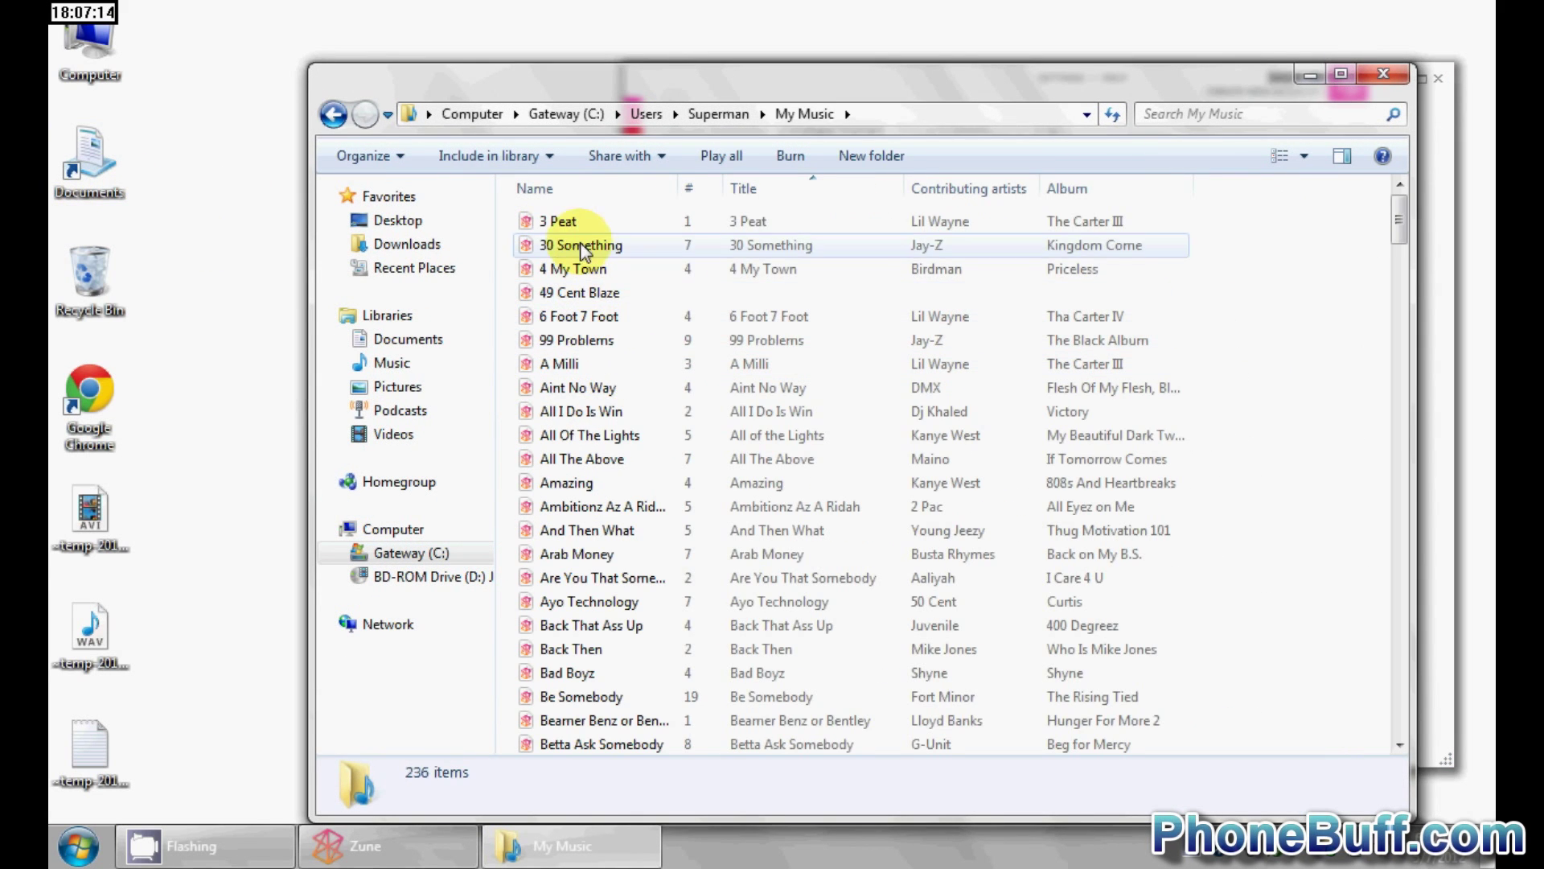
{"action": "left_click", "coordinate": [579, 228]}
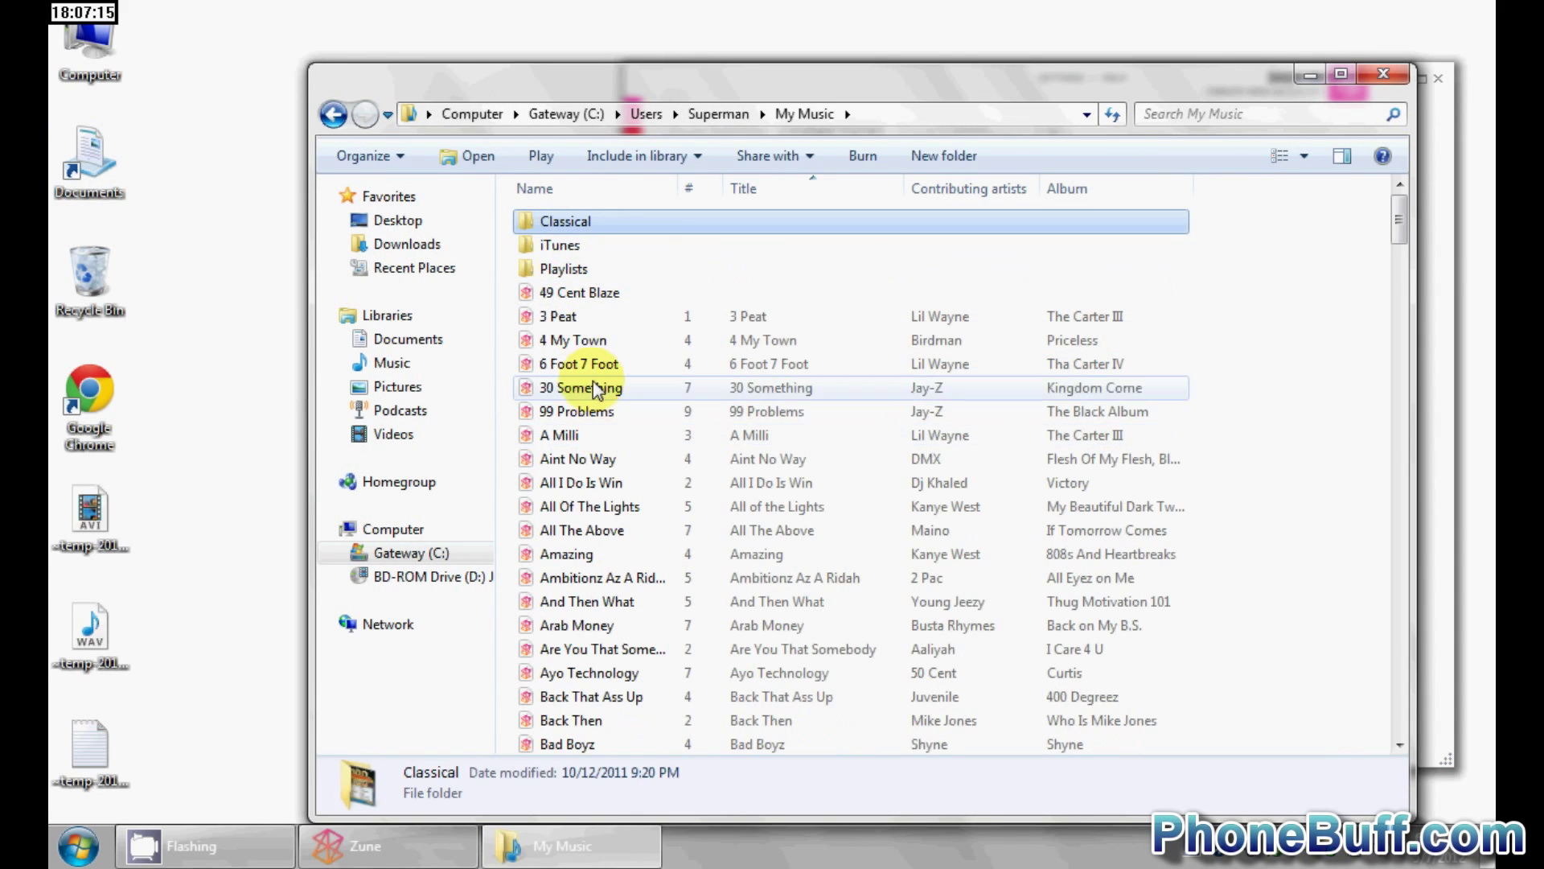
{"action": "left_click", "coordinate": [603, 322]}
{"action": "left_click_drag", "start_coordinate": [630, 317], "coordinate": [1209, 431]}
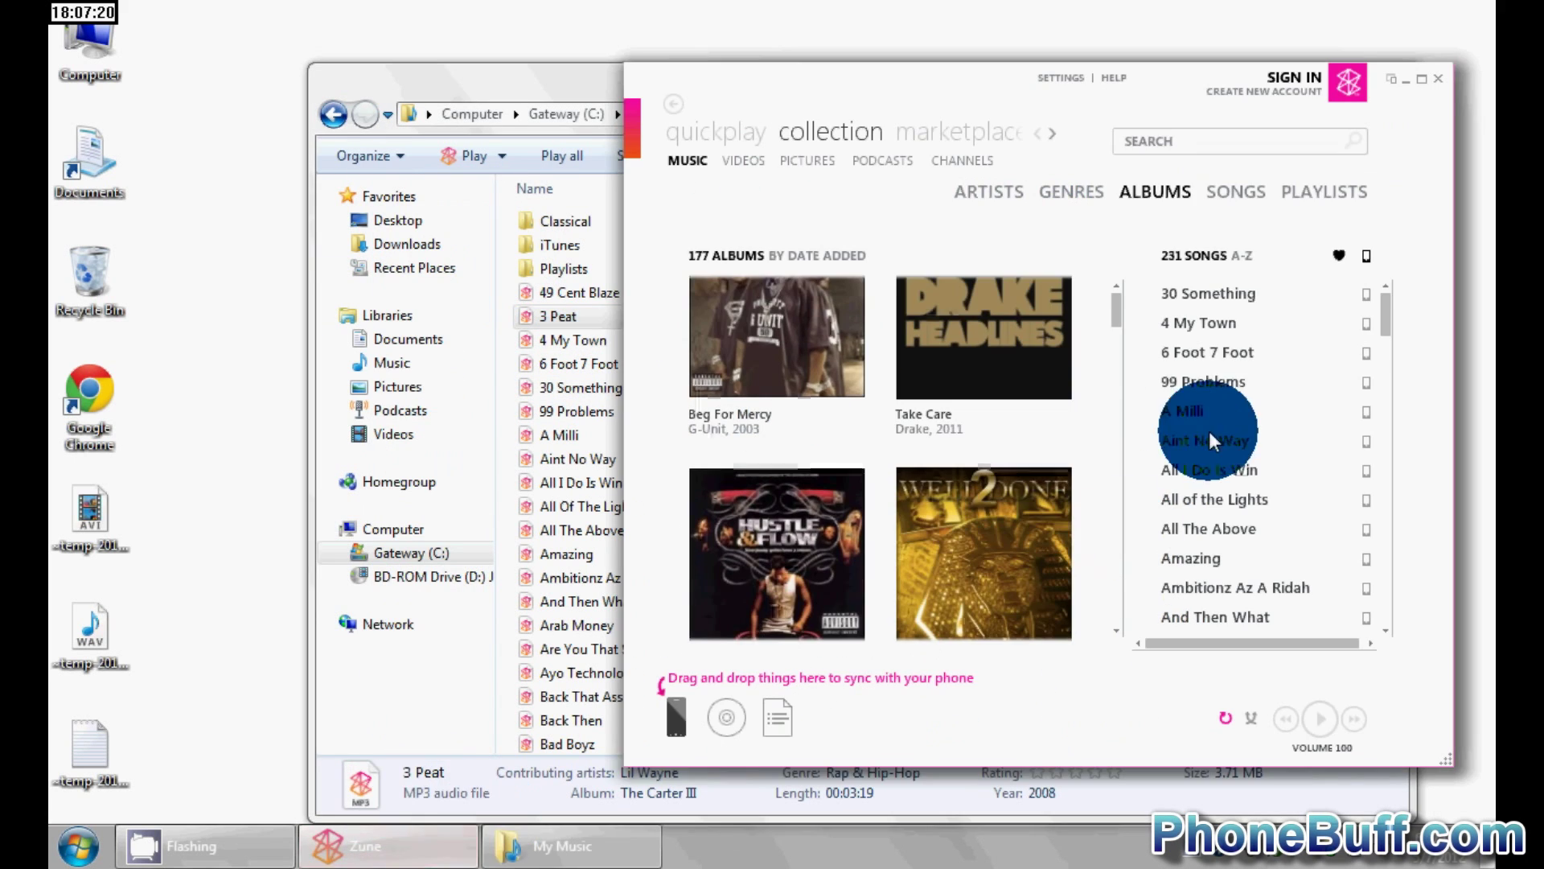
{"action": "left_click_drag", "start_coordinate": [1252, 381], "coordinate": [1253, 381]}
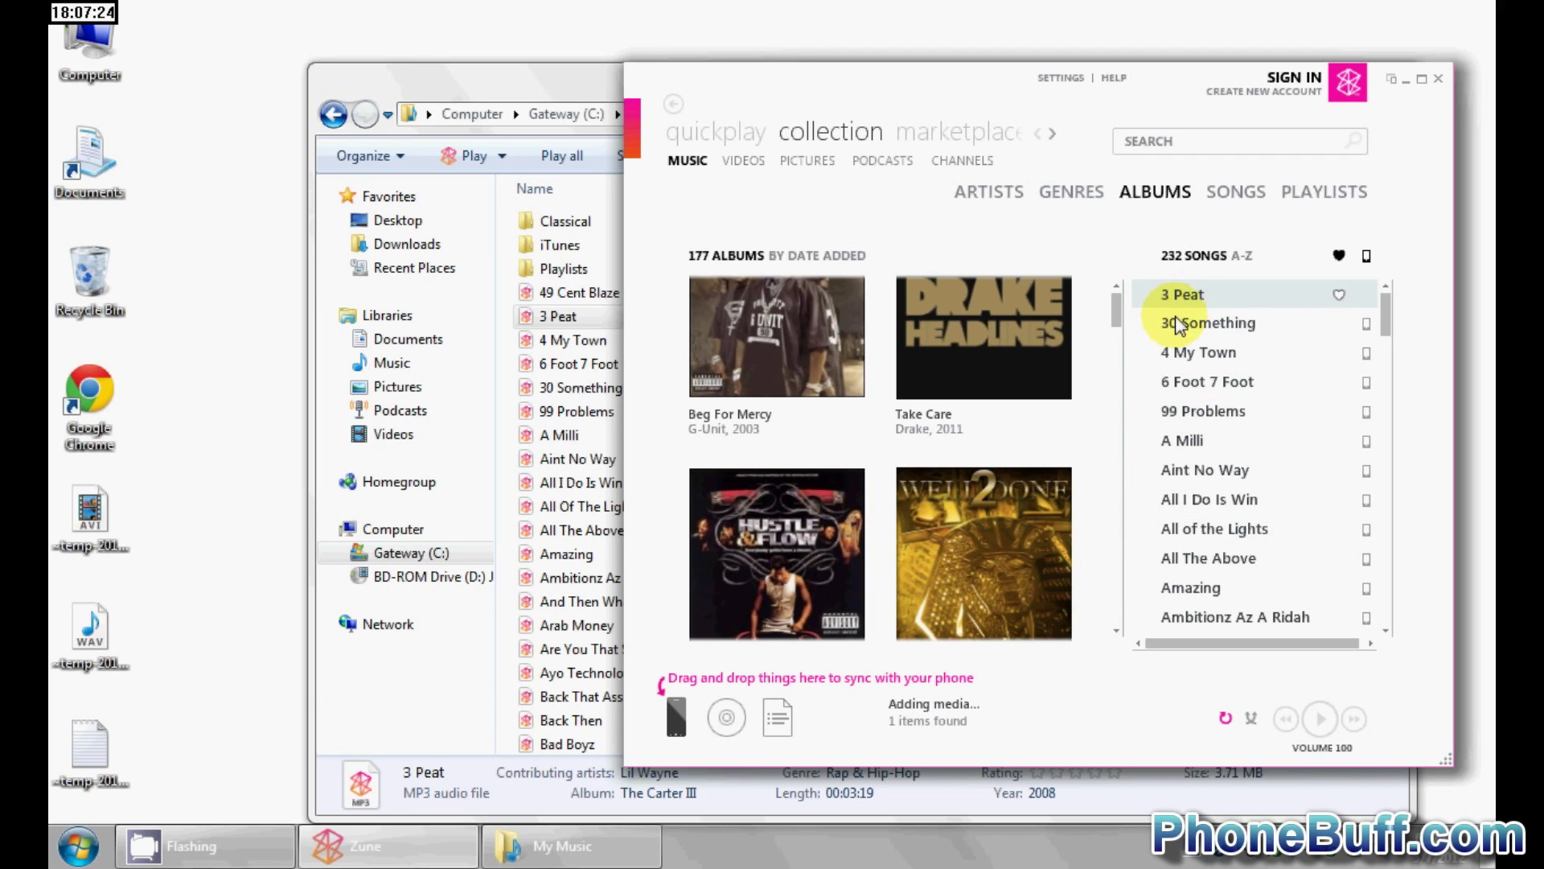
{"action": "left_click", "coordinate": [894, 727]}
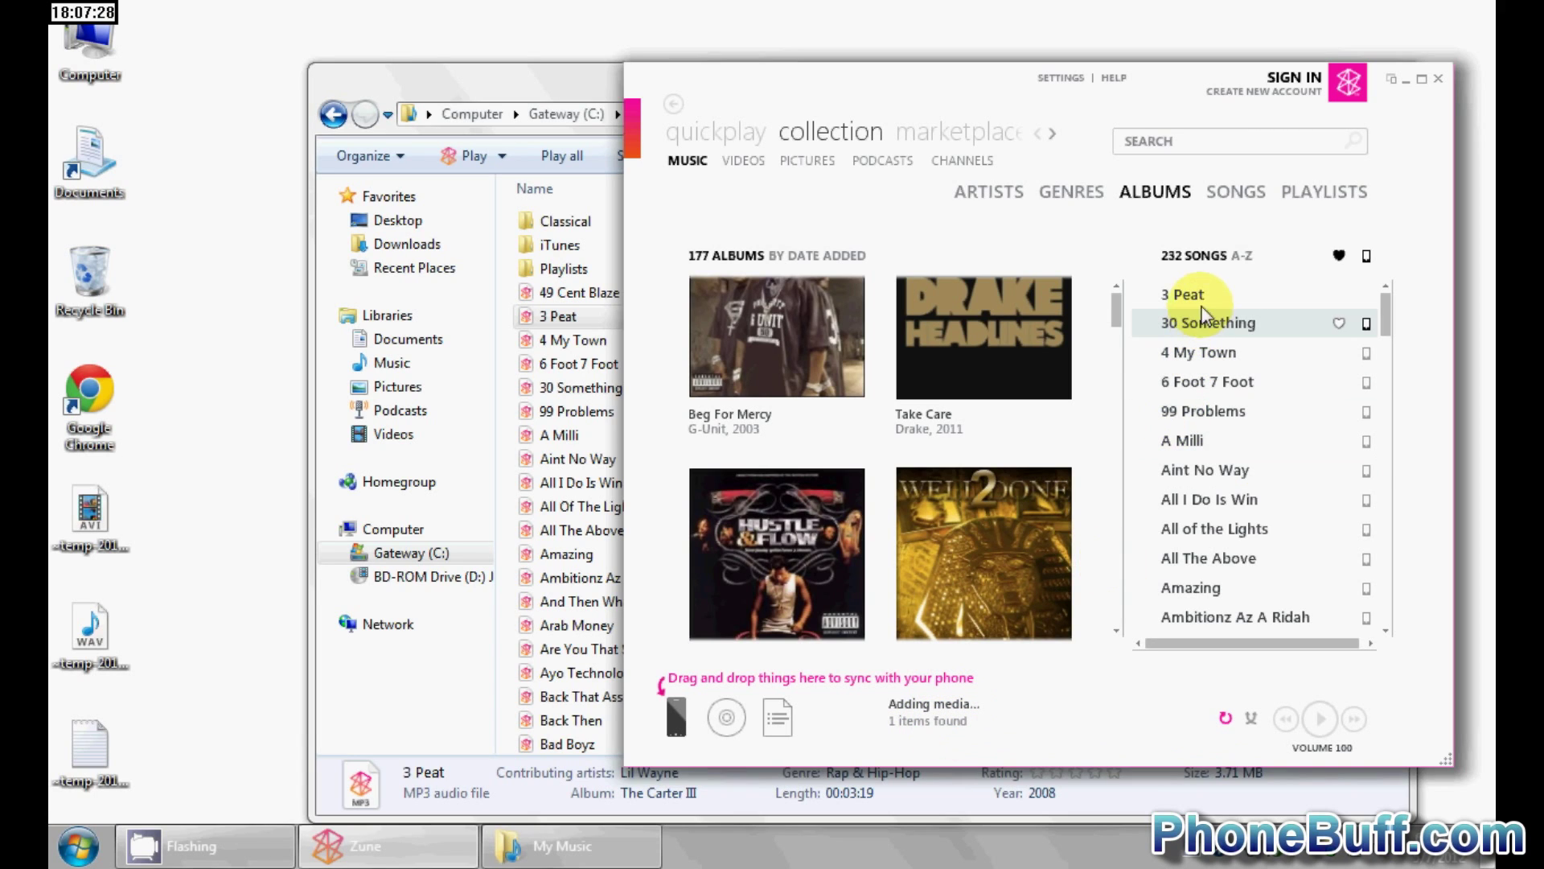
{"action": "left_click_drag", "start_coordinate": [1203, 297], "coordinate": [679, 710]}
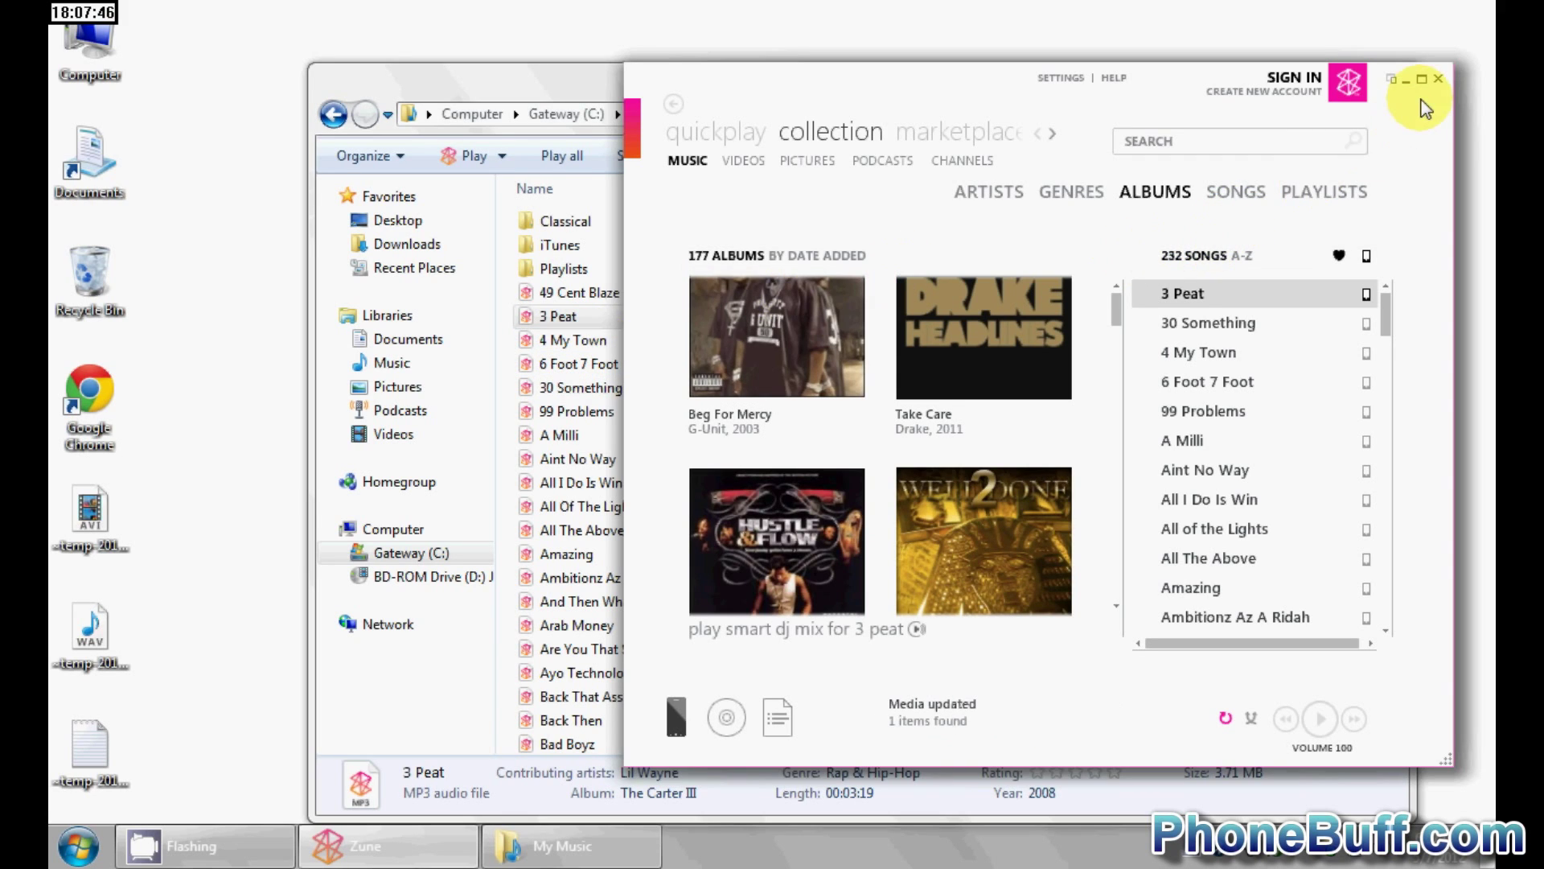
- Navigate Explorer to My Documents > Phone Buff > Content Ideas
{"action": "left_click", "coordinate": [483, 91]}
{"action": "key", "text": "BackSpace"}
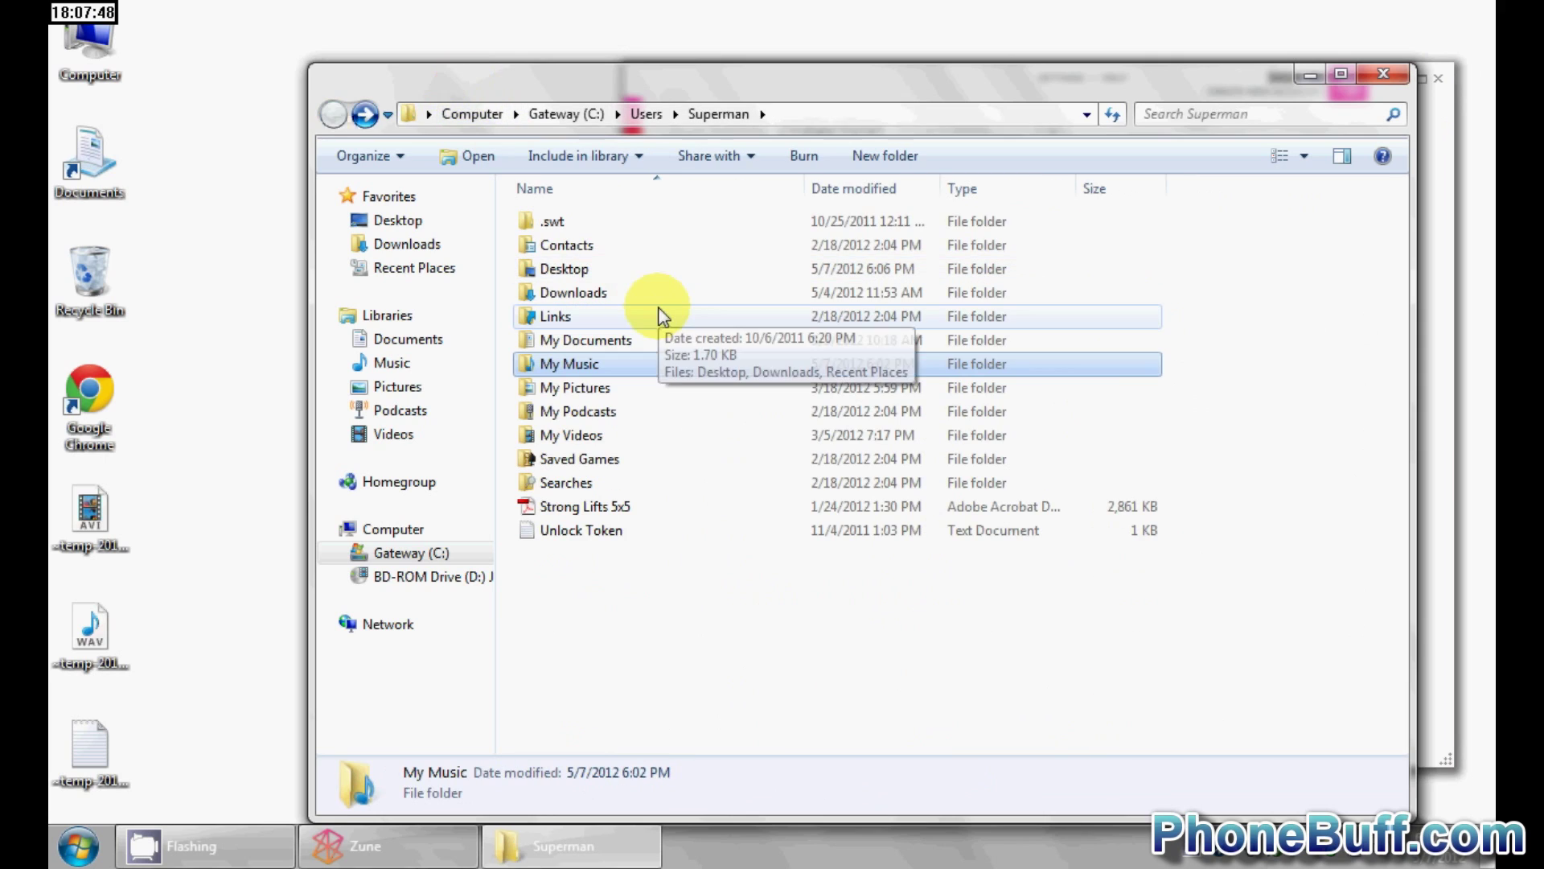
{"action": "double_click", "coordinate": [583, 339]}
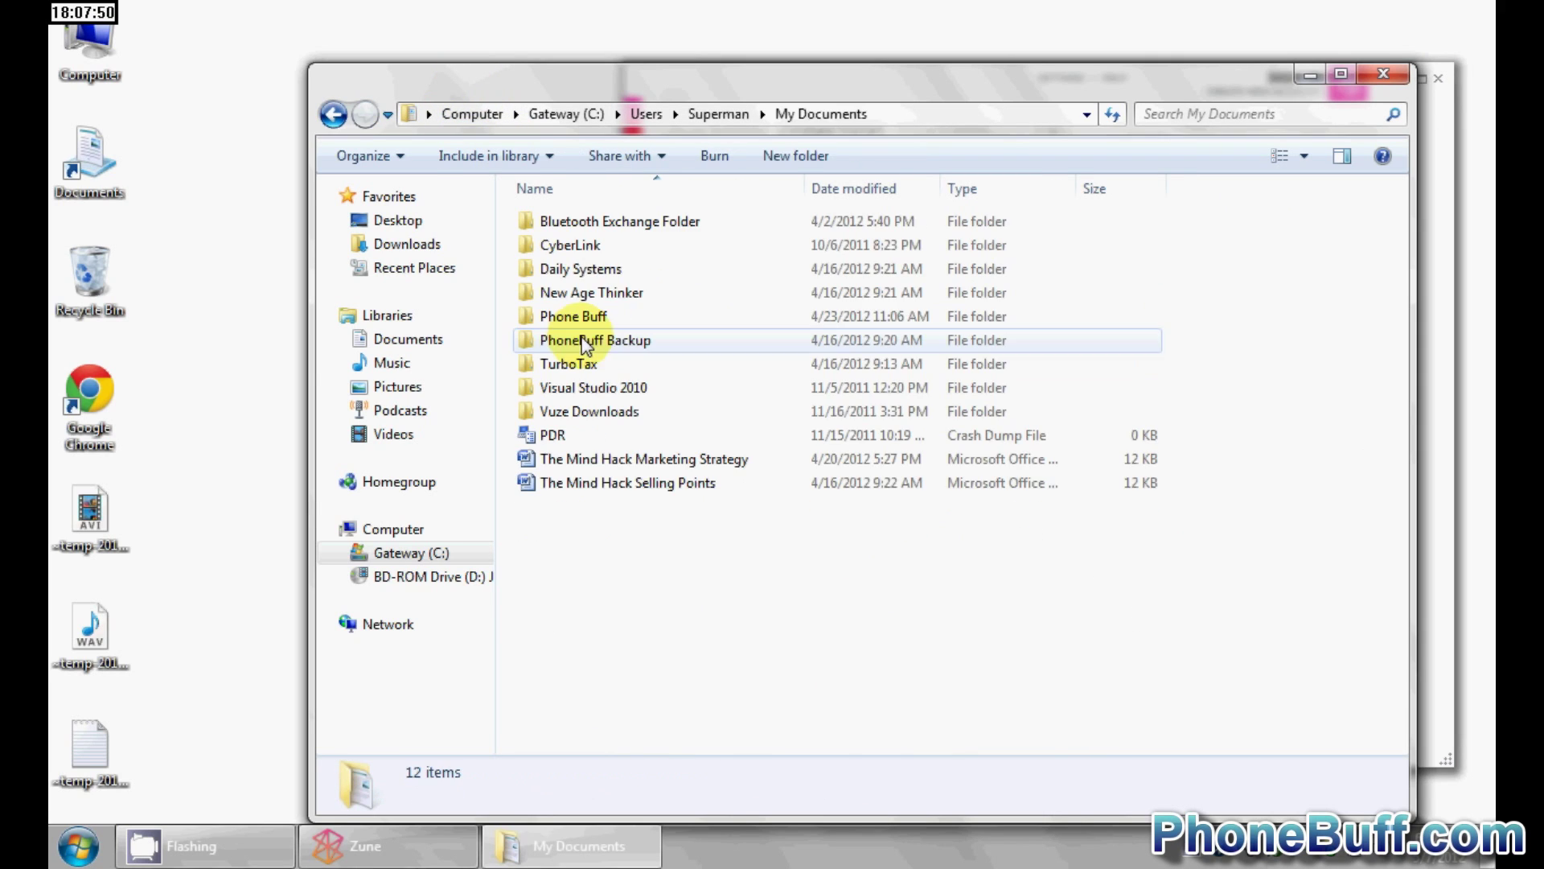
{"action": "double_click", "coordinate": [595, 315]}
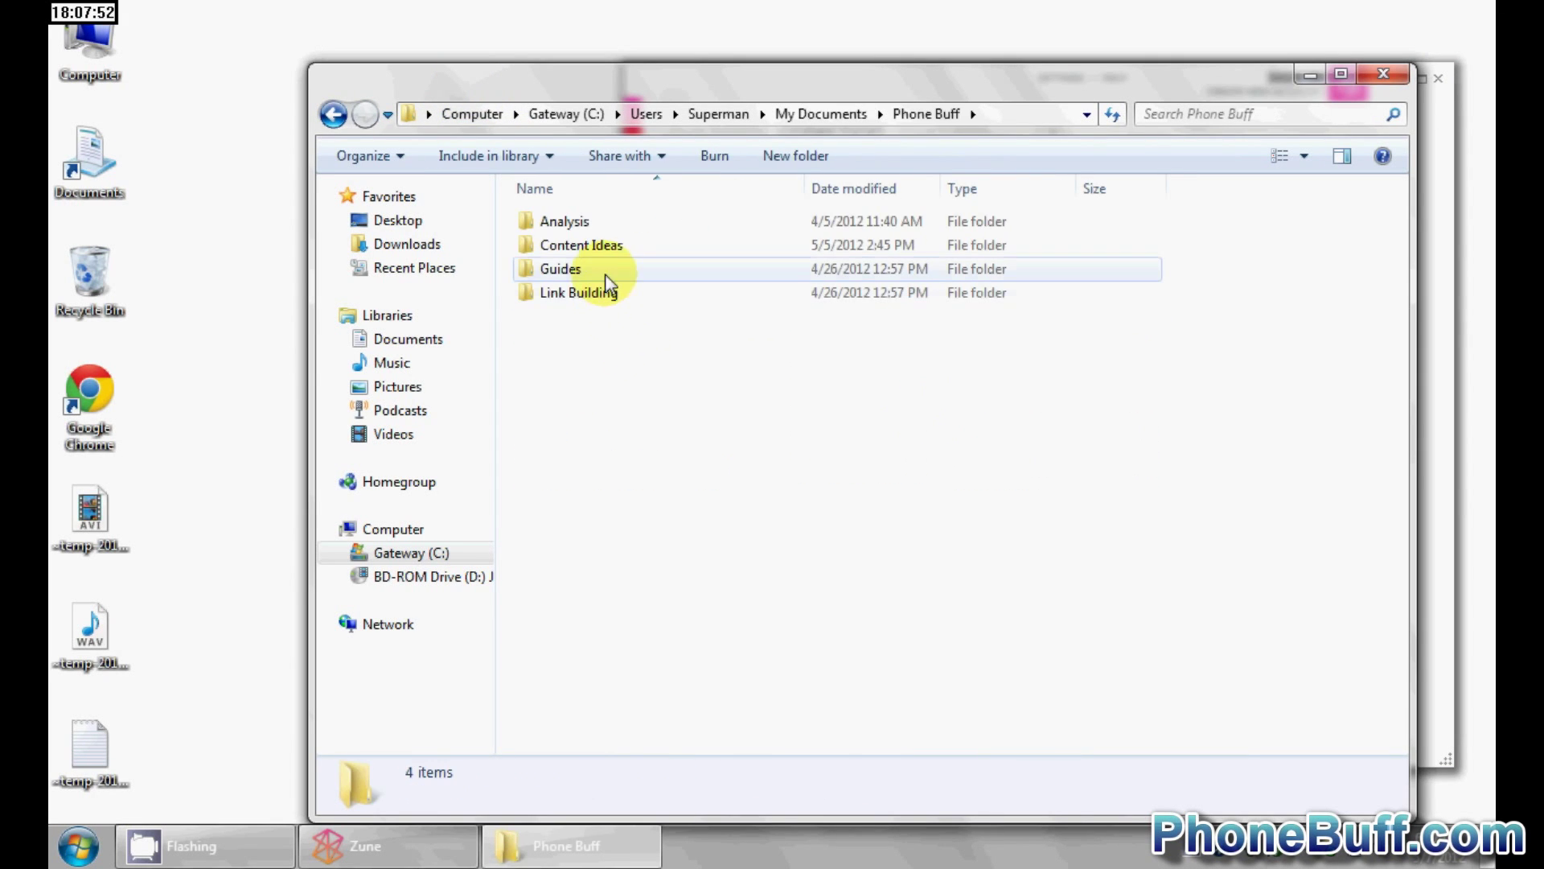
{"action": "double_click", "coordinate": [604, 243]}
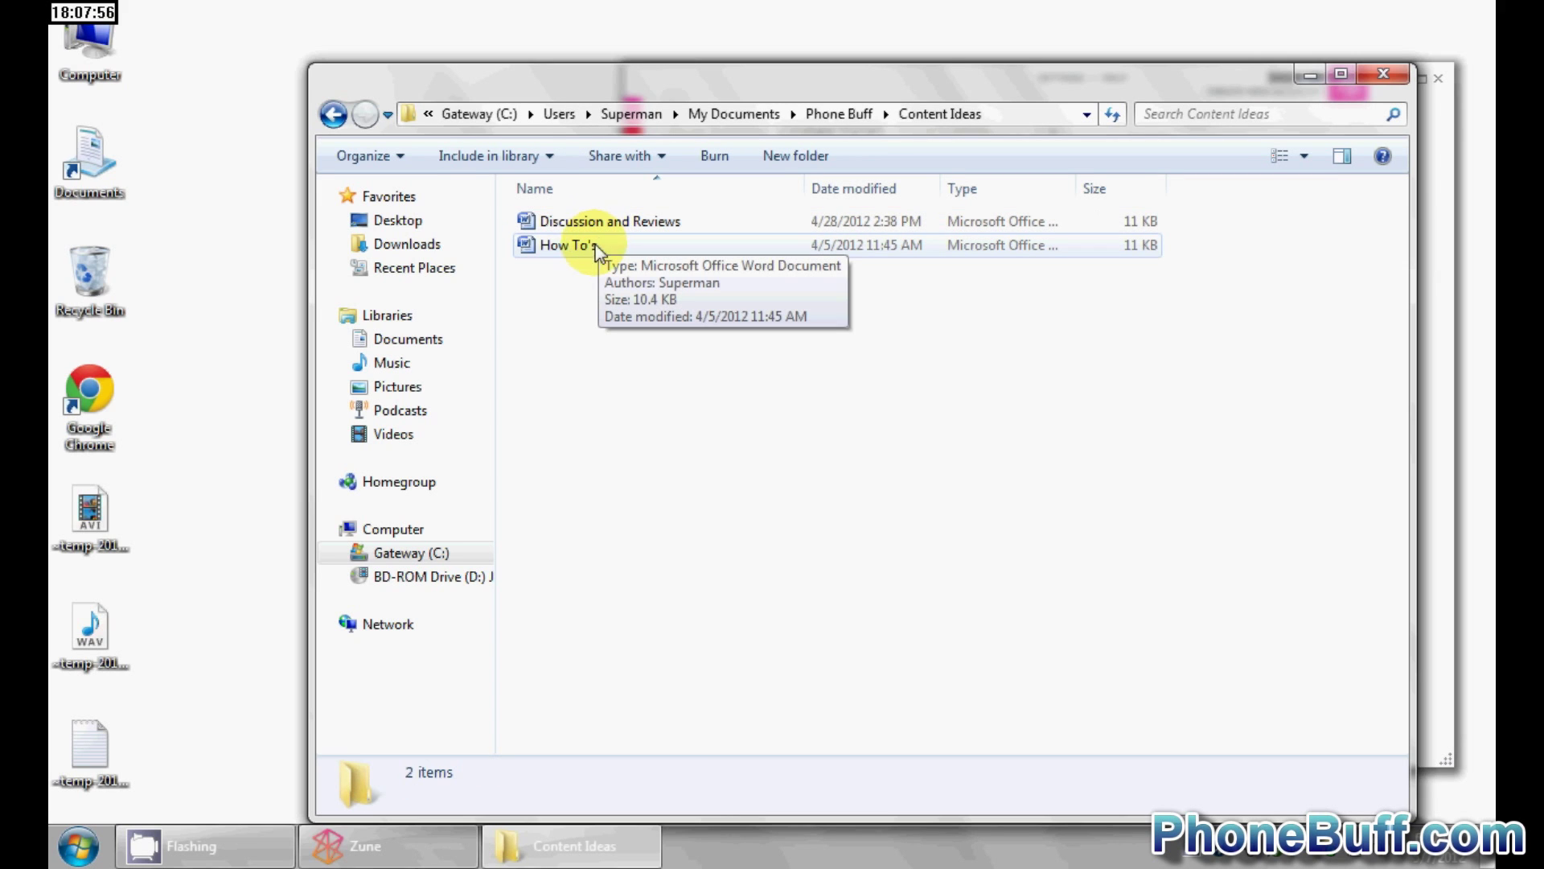
- Drag the How To's document toward Zune, then close Zune
{"action": "left_click", "coordinate": [603, 247]}
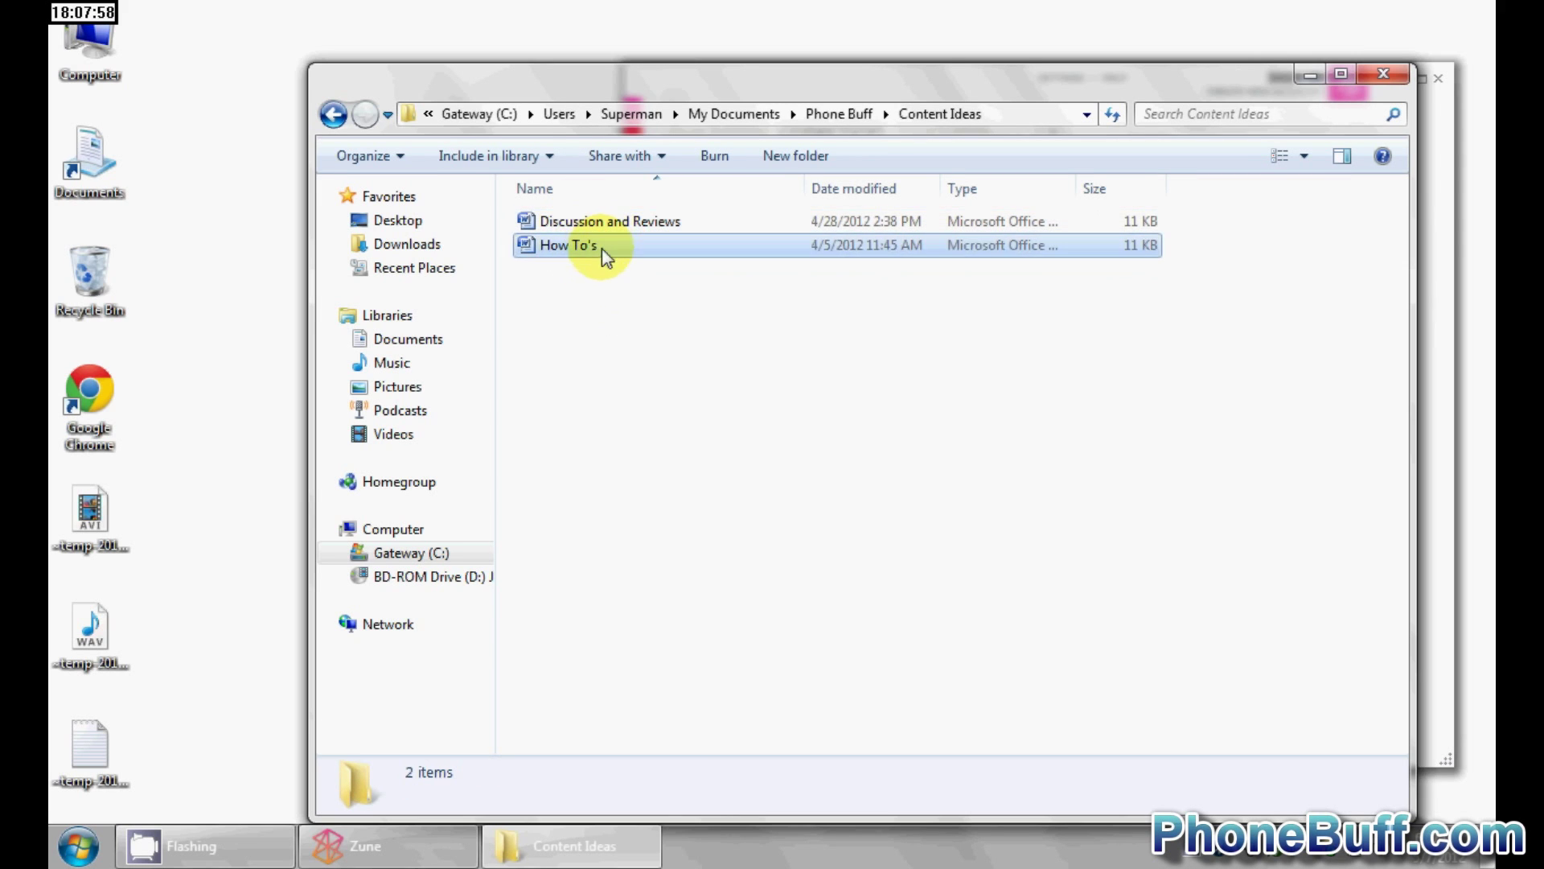
{"action": "left_click_drag", "start_coordinate": [605, 248], "coordinate": [1236, 416]}
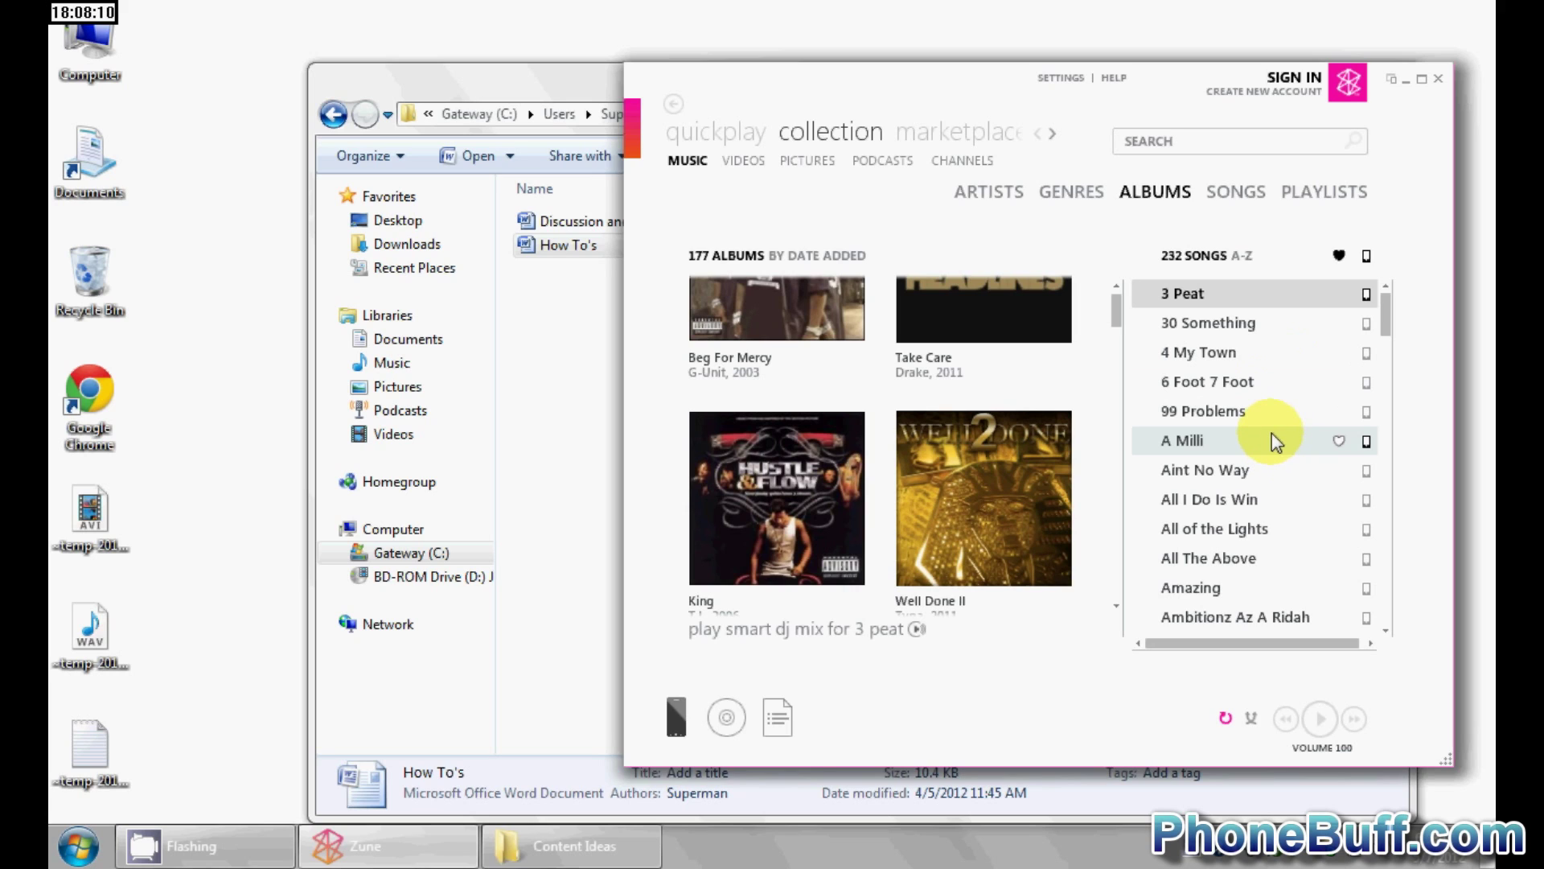
{"action": "left_click", "coordinate": [1440, 79]}
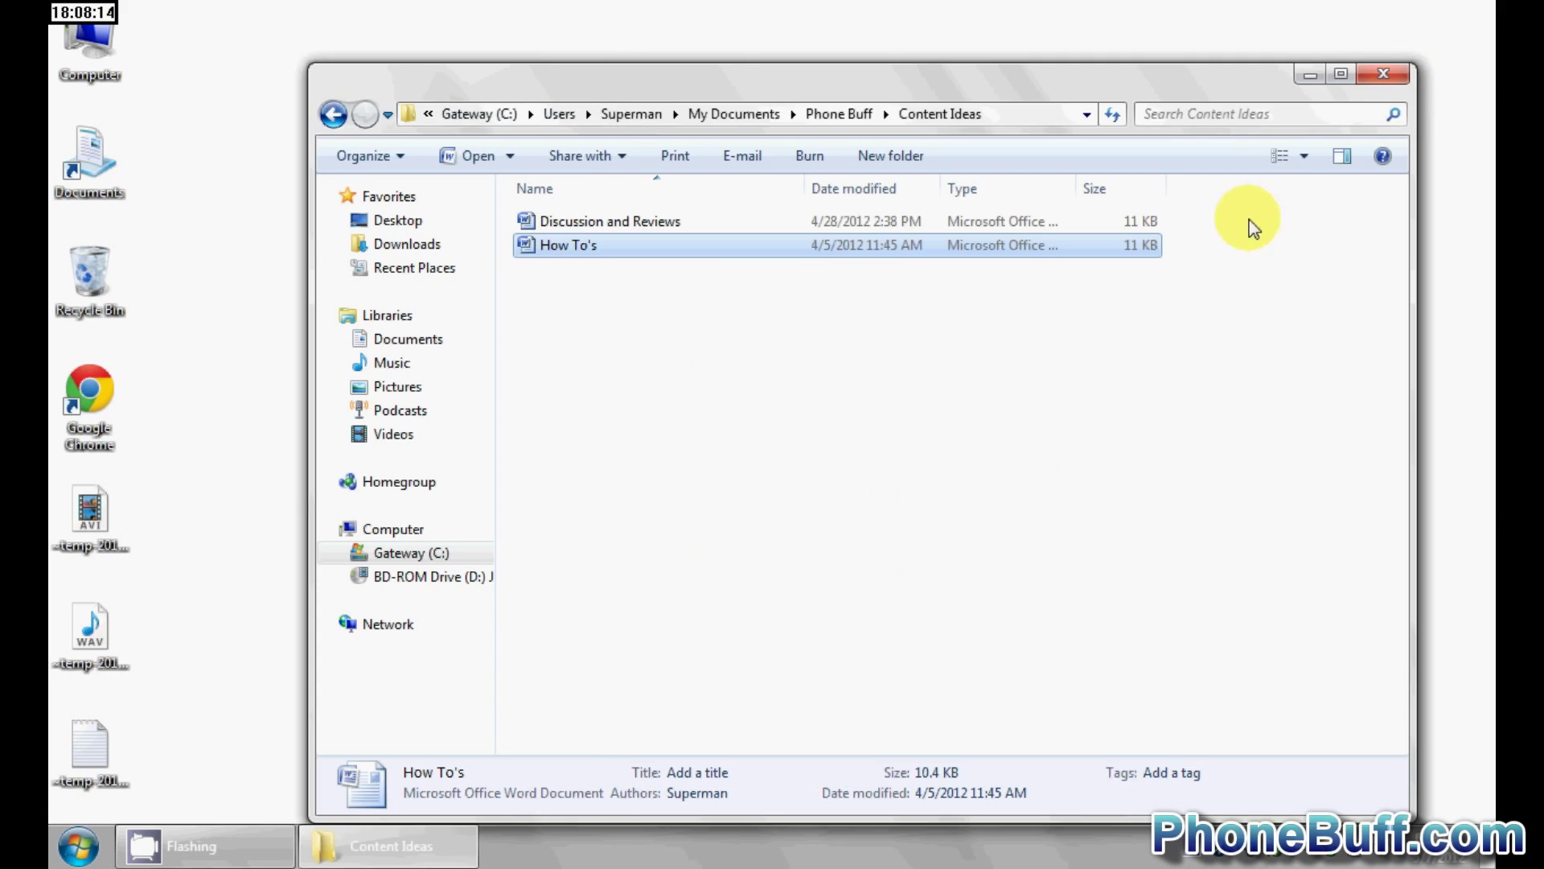
{"action": "left_click", "coordinate": [1383, 77]}
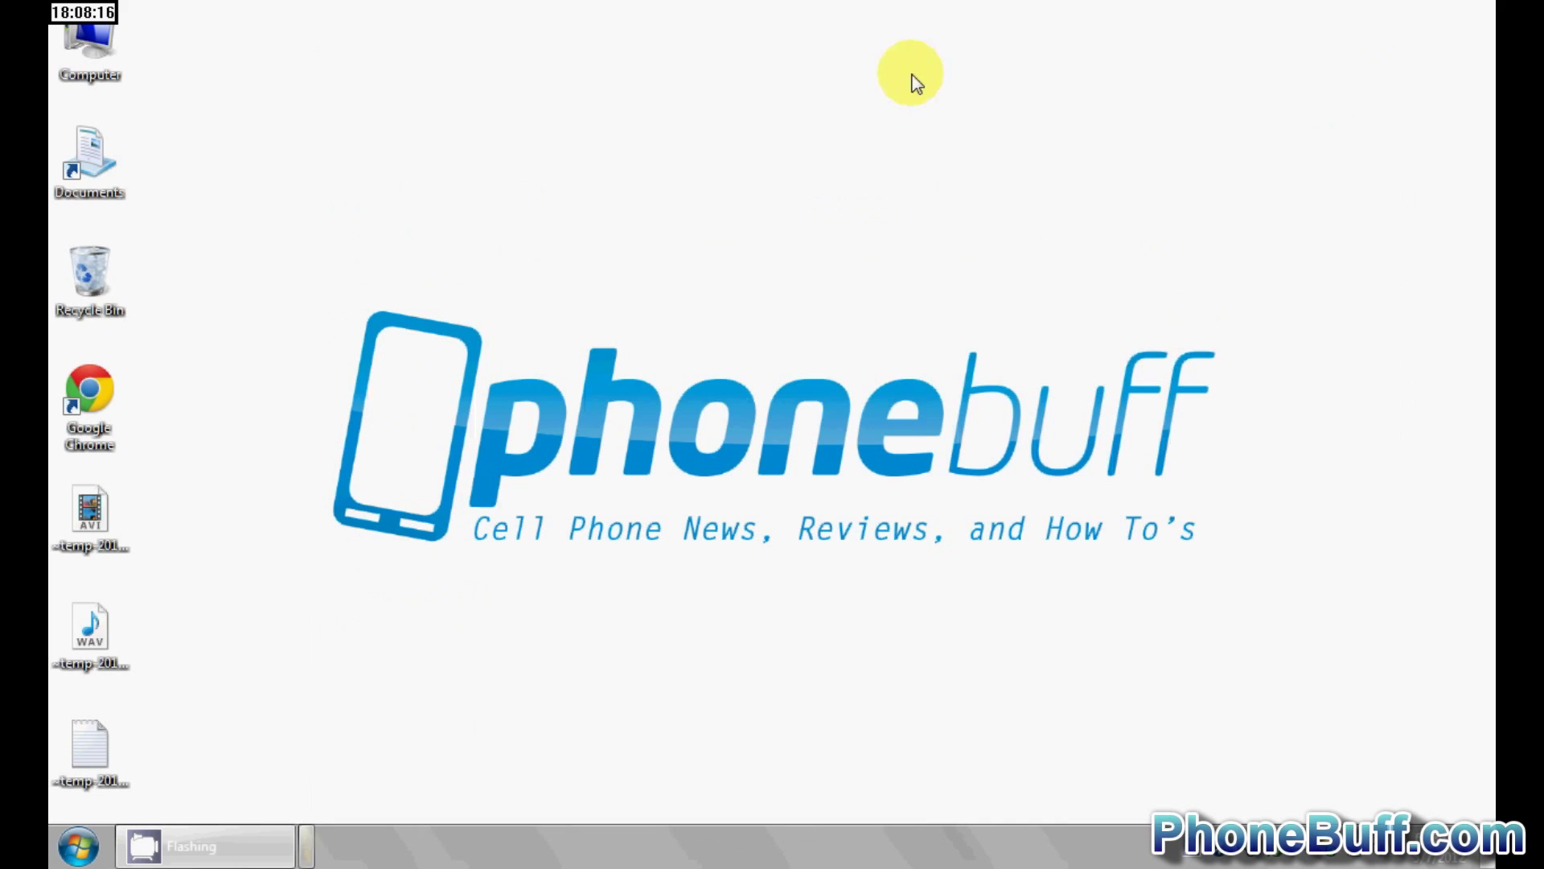
{"action": "double_click", "coordinate": [93, 389]}
{"action": "left_click", "coordinate": [388, 43]}
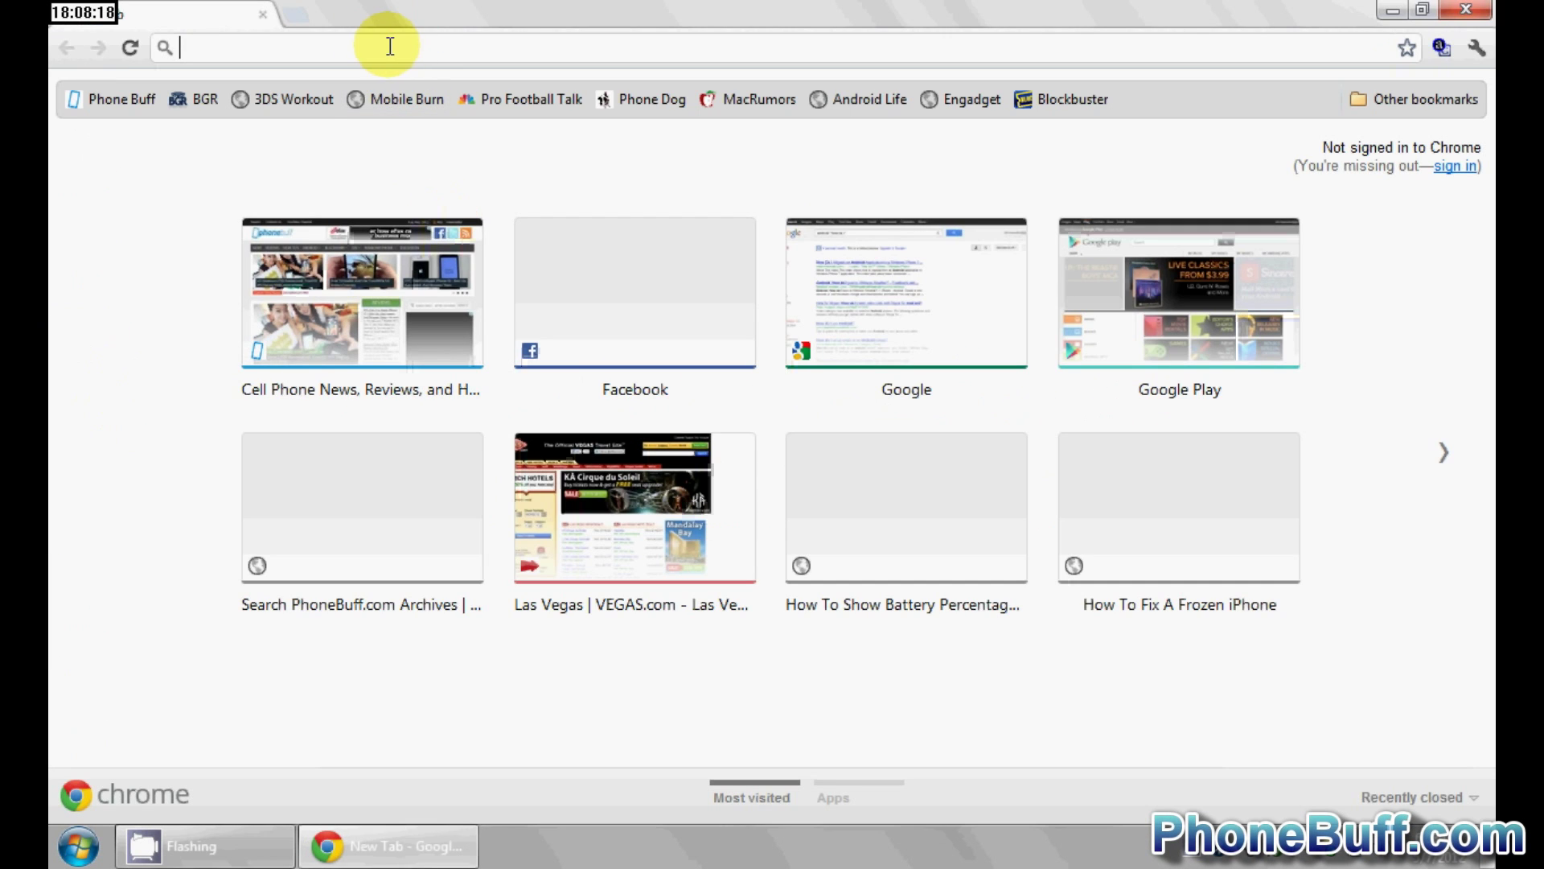
{"action": "type", "text": "www.s"}
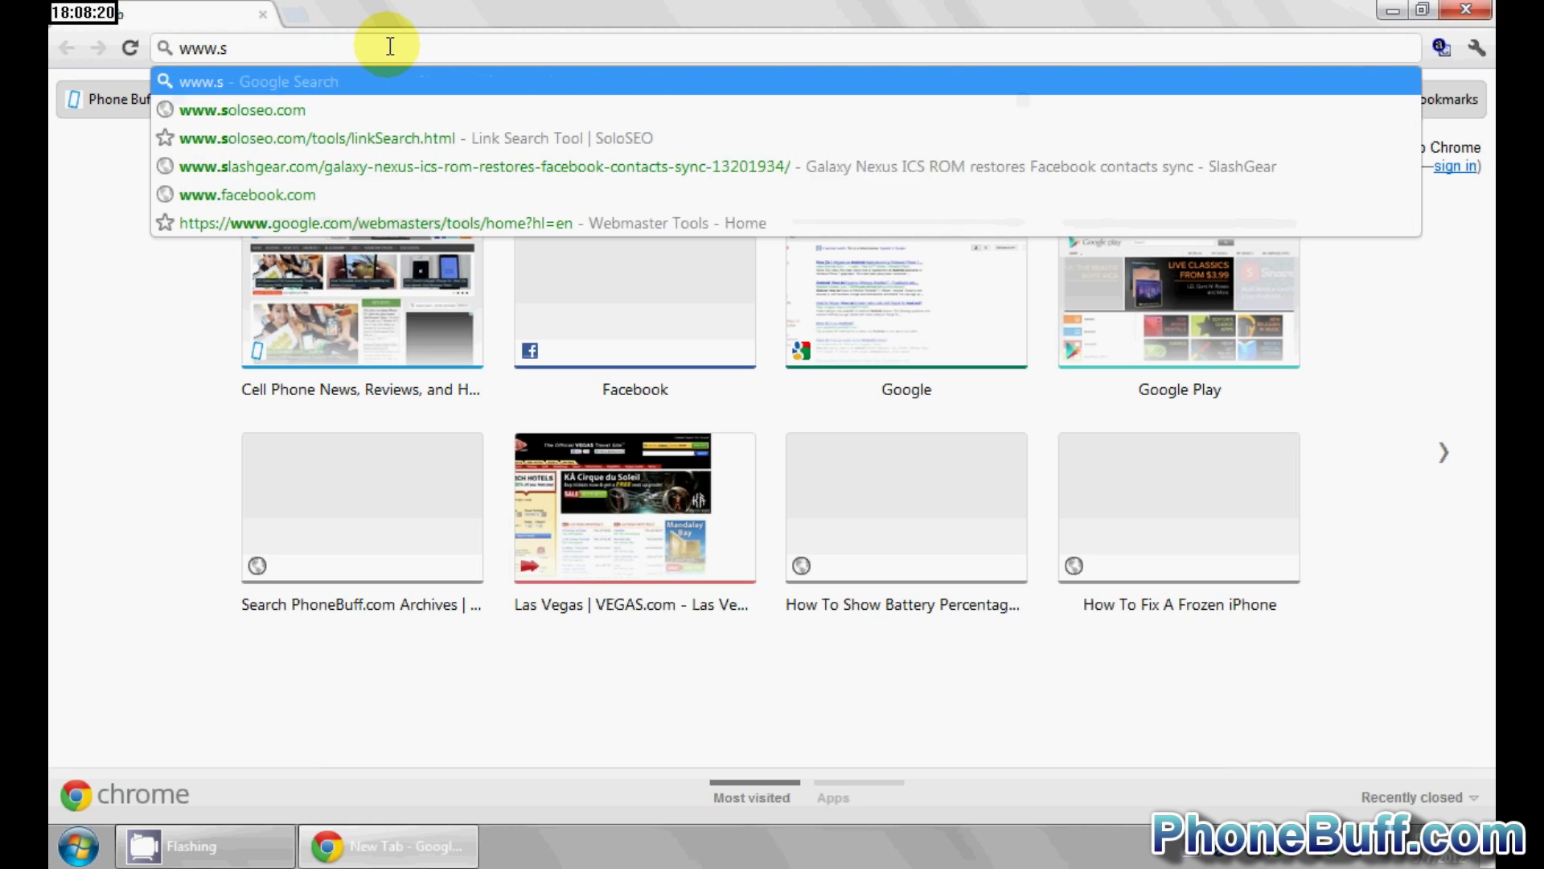
{"action": "type", "text": "kydrive.co"}
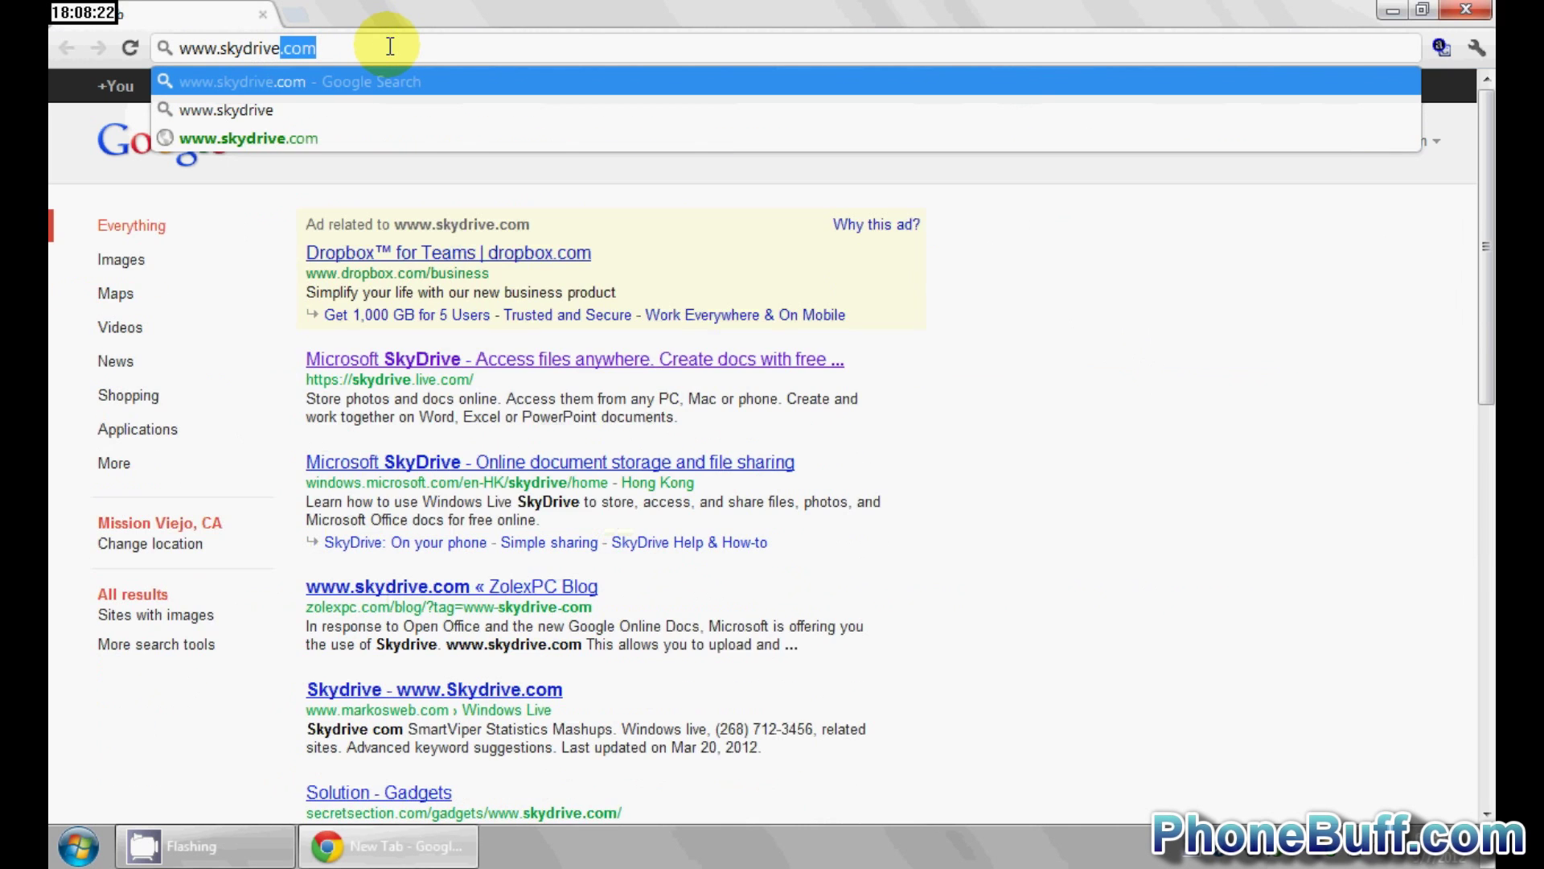
{"action": "type", "text": "m"}
{"action": "key", "text": "Return"}
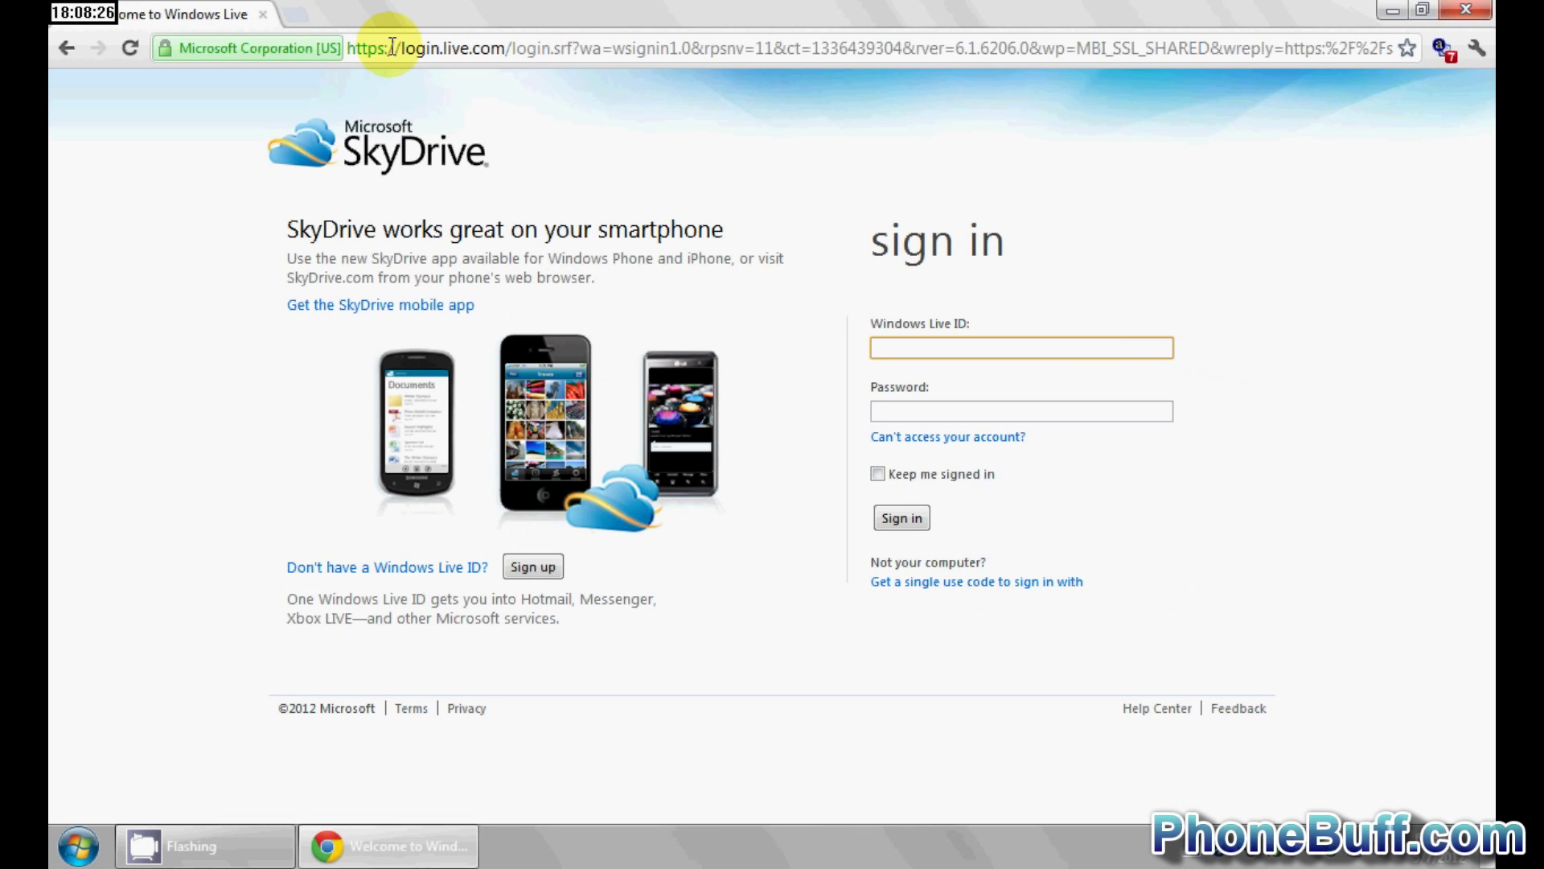
- Enter the Live ID account e-mail on the sign-in page and move to the password
{"action": "left_click", "coordinate": [886, 346]}
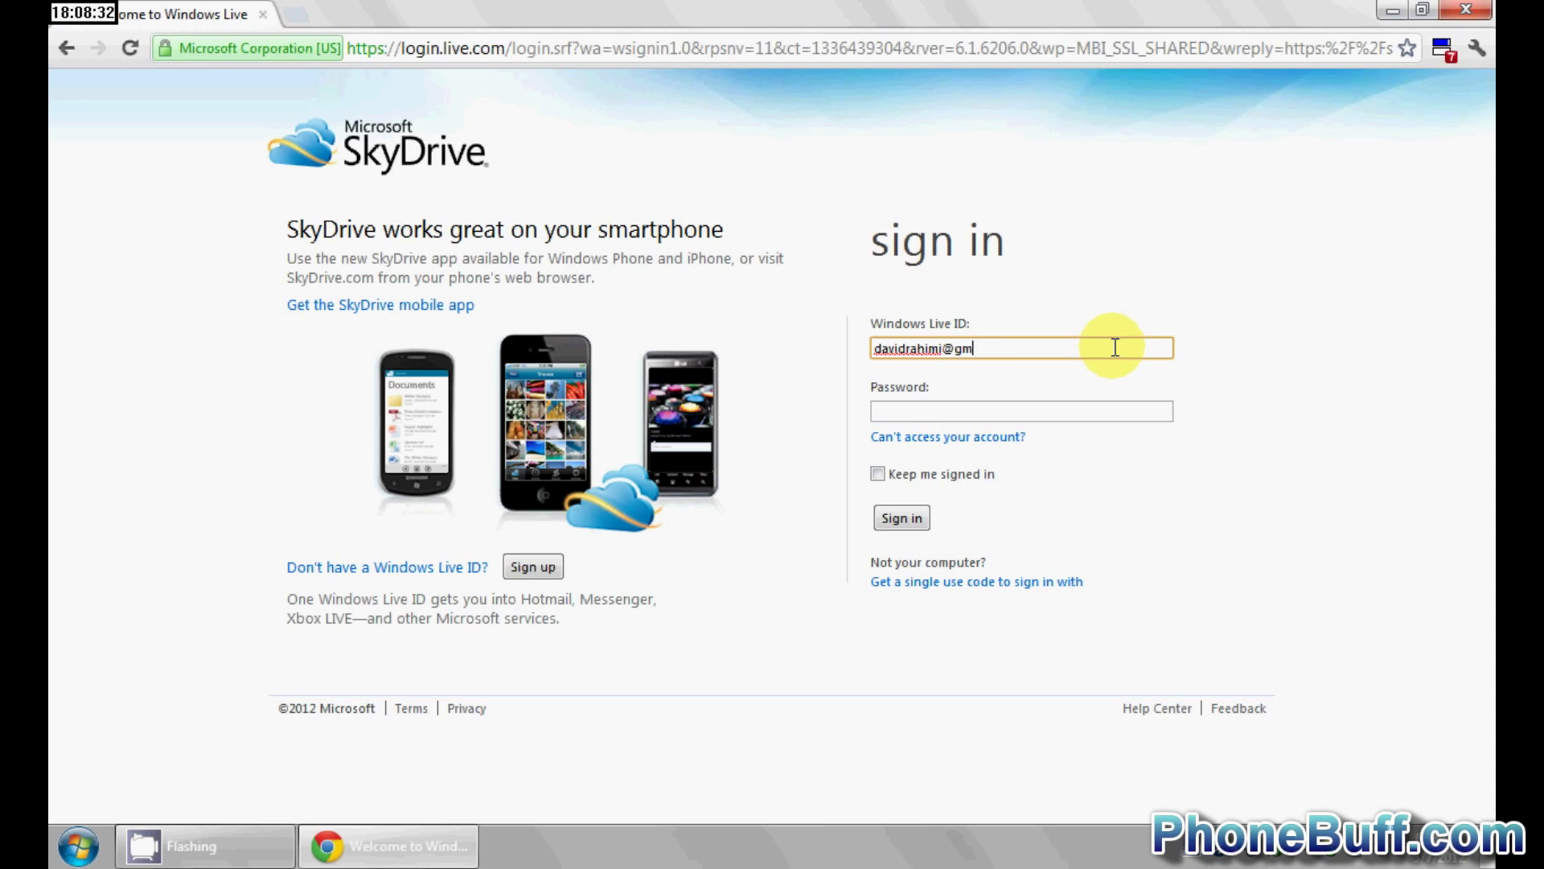
{"action": "key", "text": "Tab"}
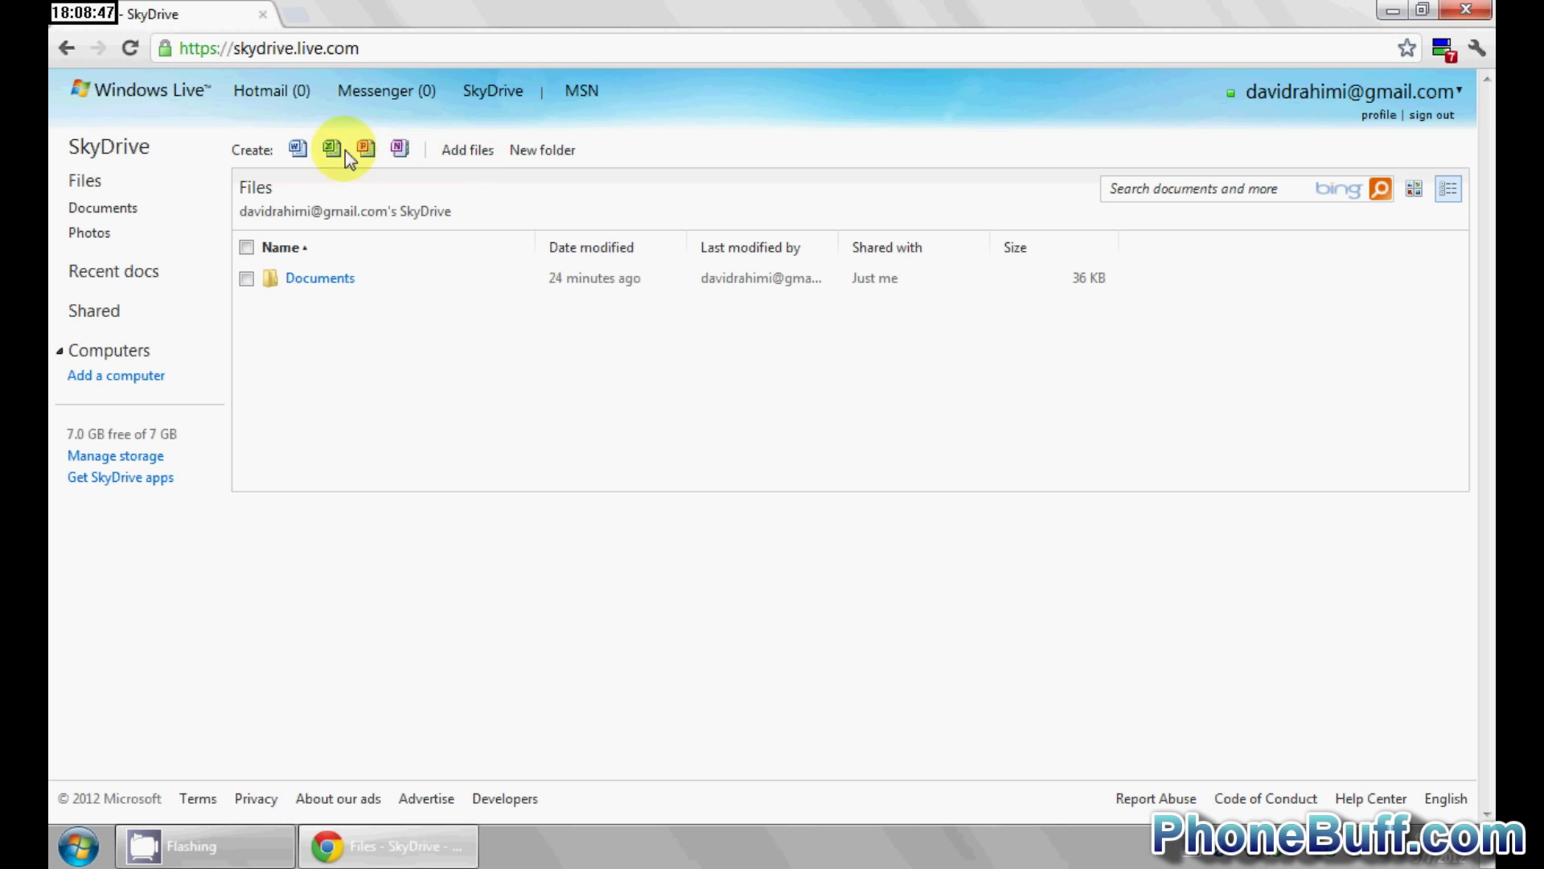
- Upload How To's from Phone Buff > Content Ideas to SkyDrive Files
{"action": "left_click", "coordinate": [461, 155]}
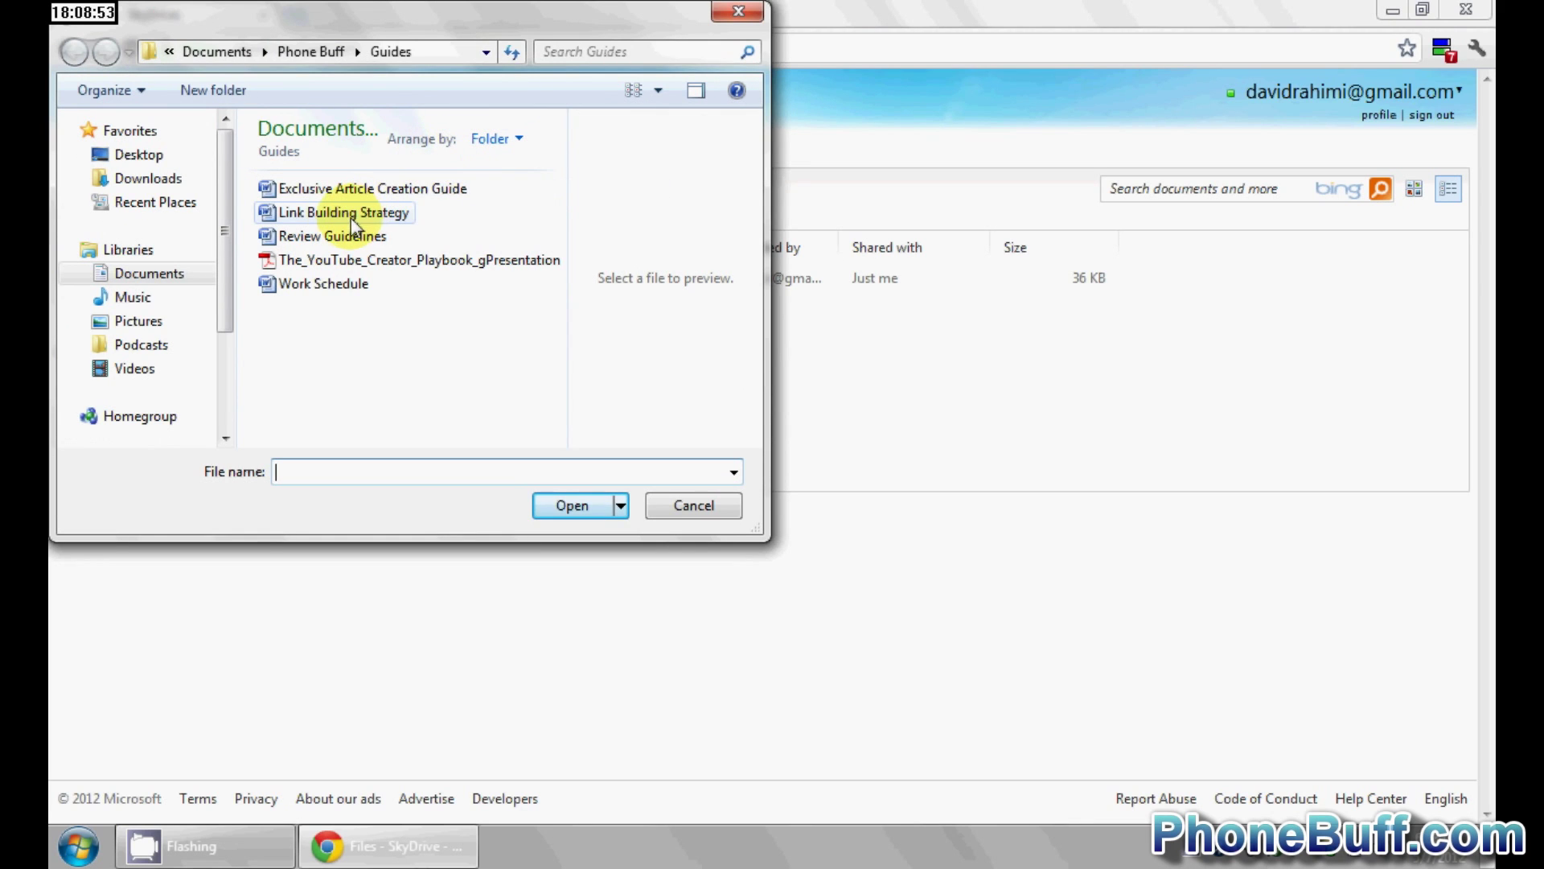
{"action": "left_click", "coordinate": [323, 55]}
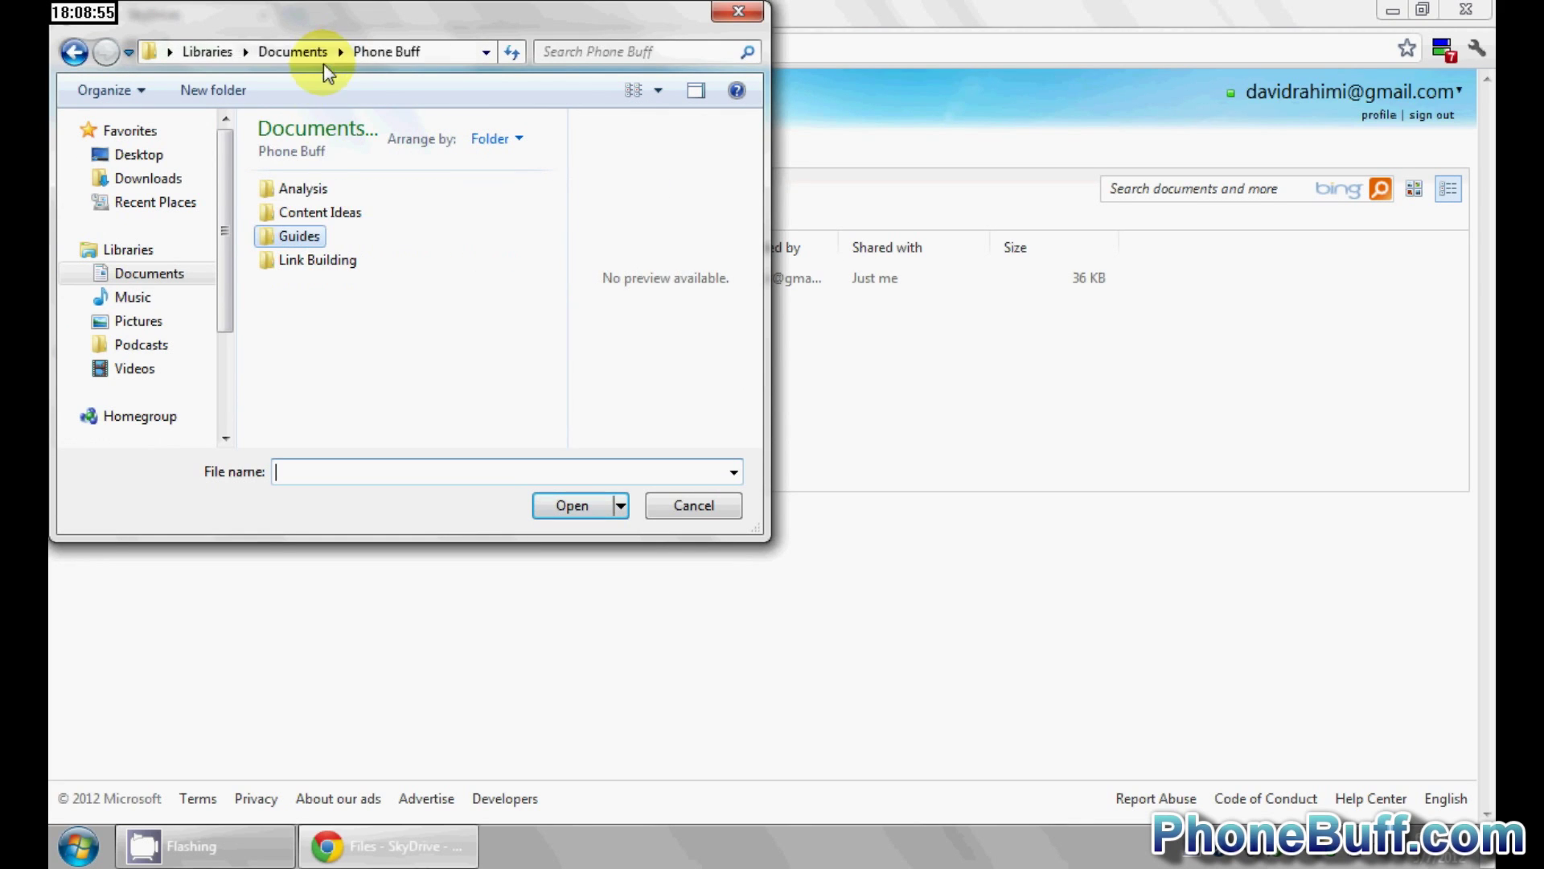
{"action": "double_click", "coordinate": [314, 212]}
{"action": "left_click", "coordinate": [324, 218]}
{"action": "left_click", "coordinate": [542, 505]}
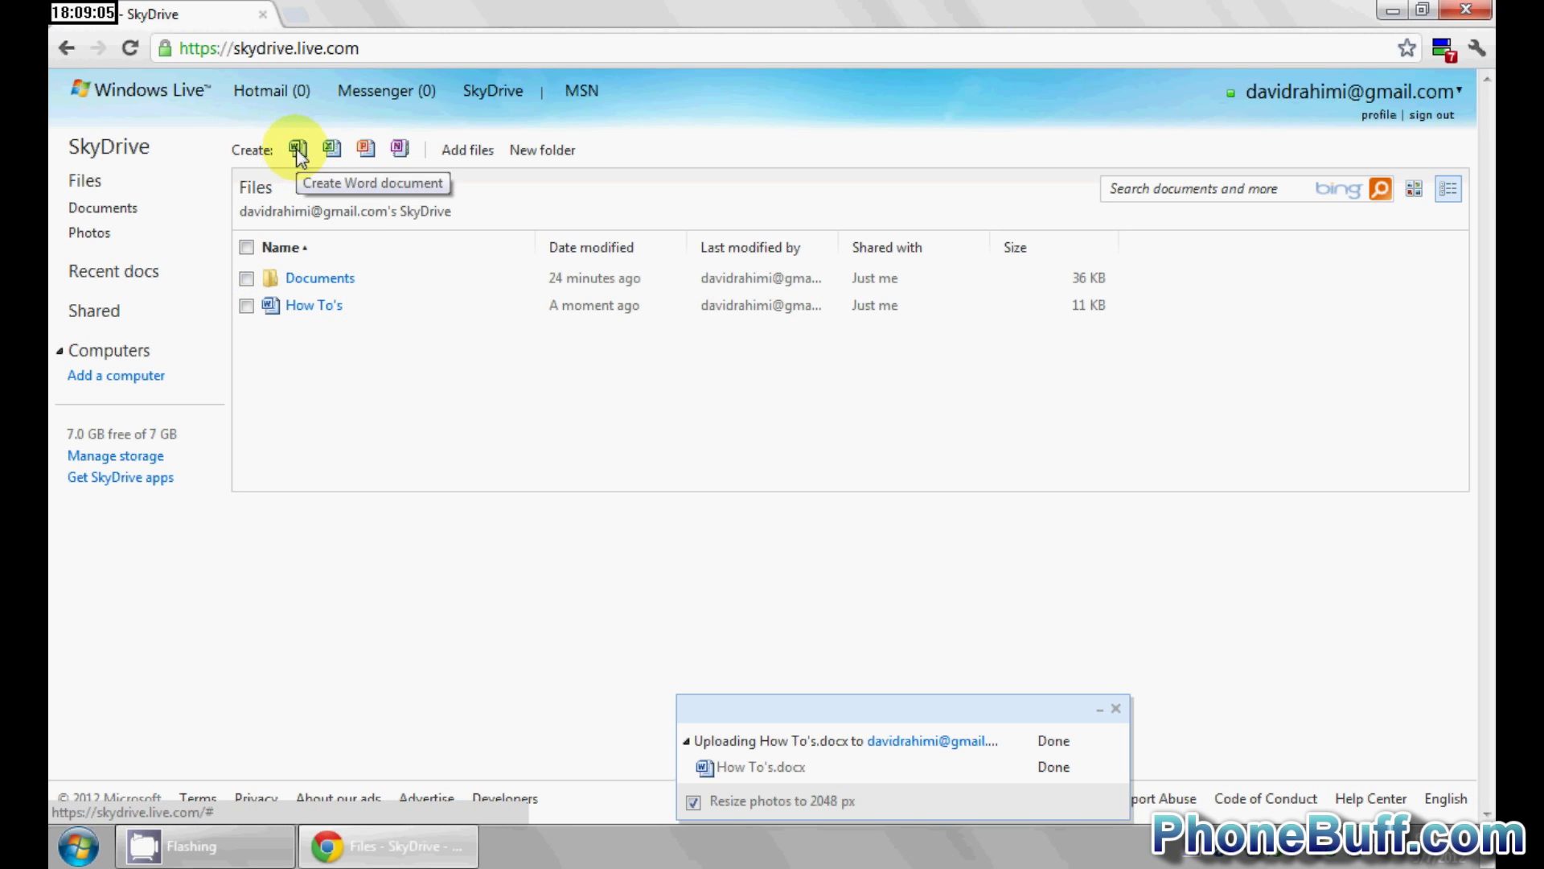
- Upload Review Guidelines, Link Building Strategy, Exclusive Article Creation Guide and Work Schedule from Phone Buff > Guides
{"action": "left_click", "coordinate": [453, 150]}
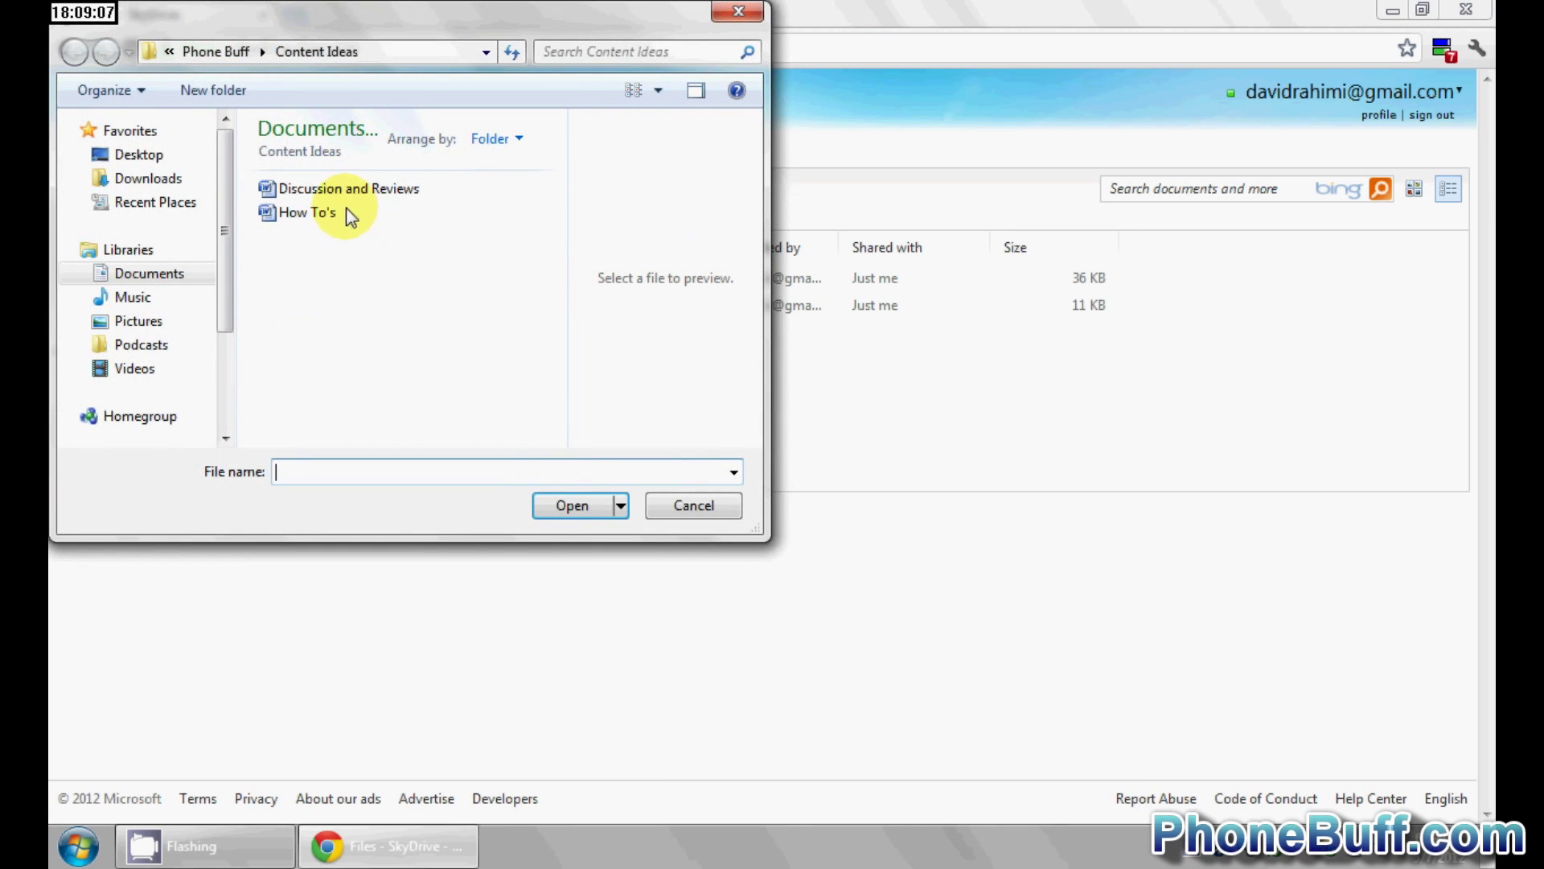
{"action": "left_click", "coordinate": [216, 50]}
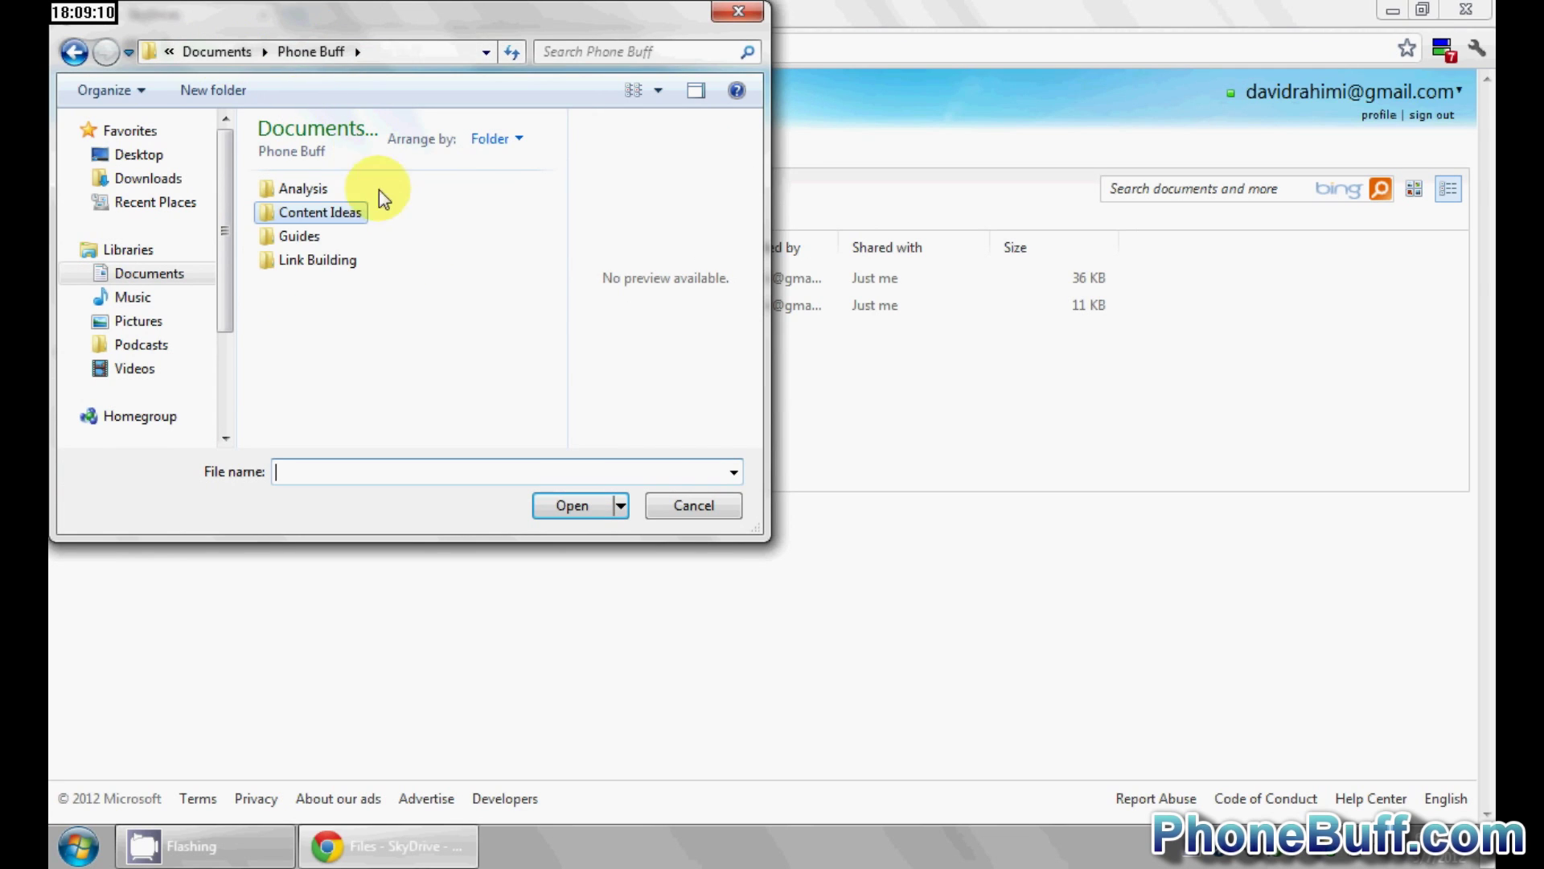
{"action": "double_click", "coordinate": [309, 237]}
{"action": "left_click", "coordinate": [322, 233]}
{"action": "left_click", "coordinate": [317, 213], "text": "ctrl"}
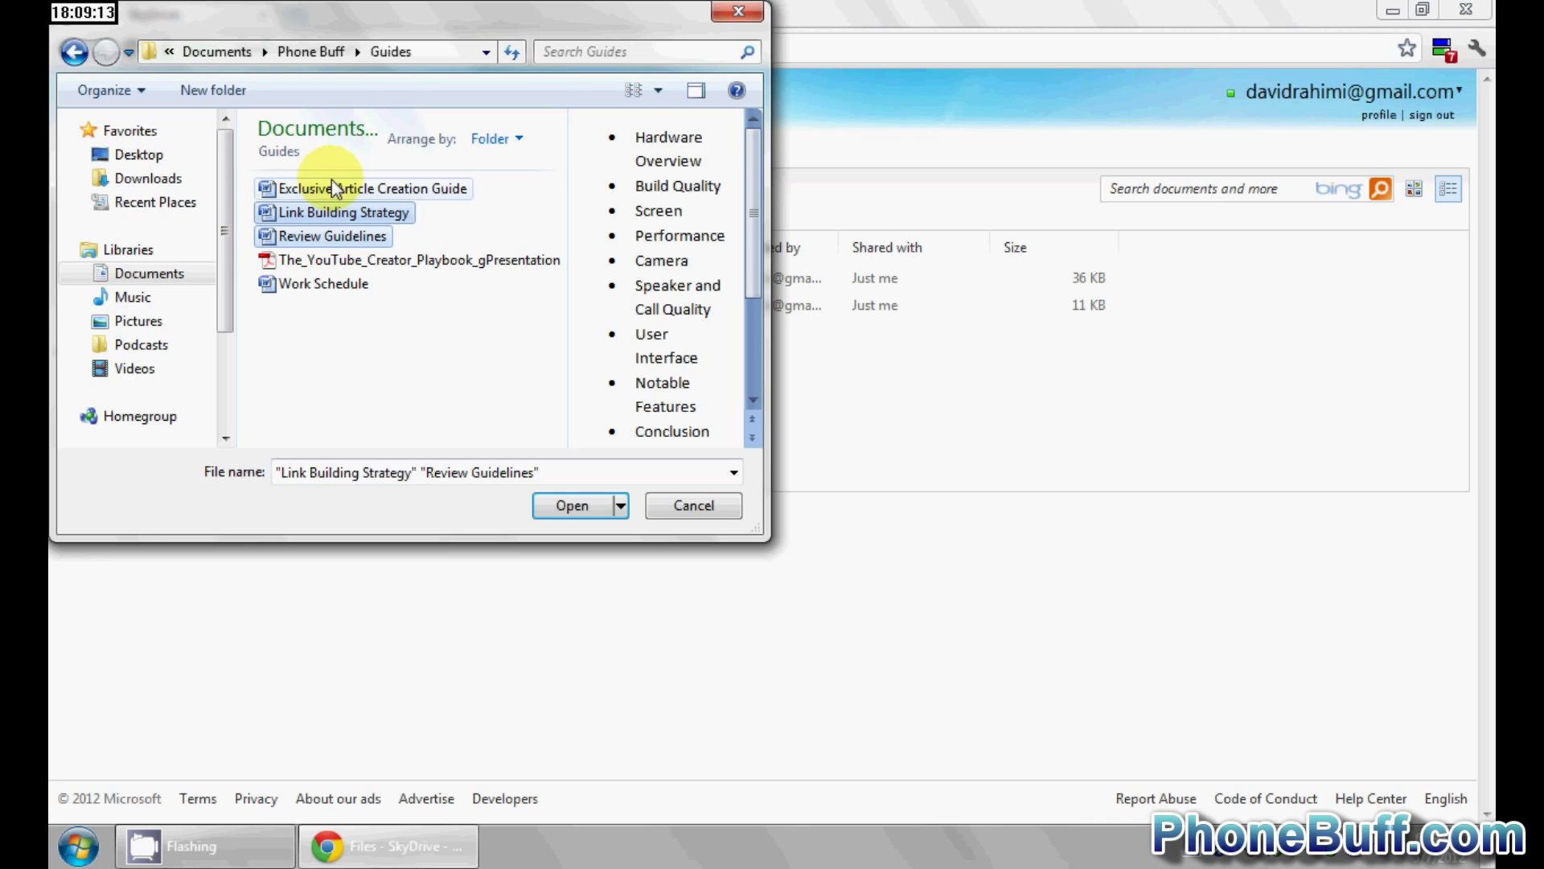
{"action": "left_click", "coordinate": [322, 188], "text": "ctrl"}
{"action": "left_click", "coordinate": [334, 285], "text": "ctrl"}
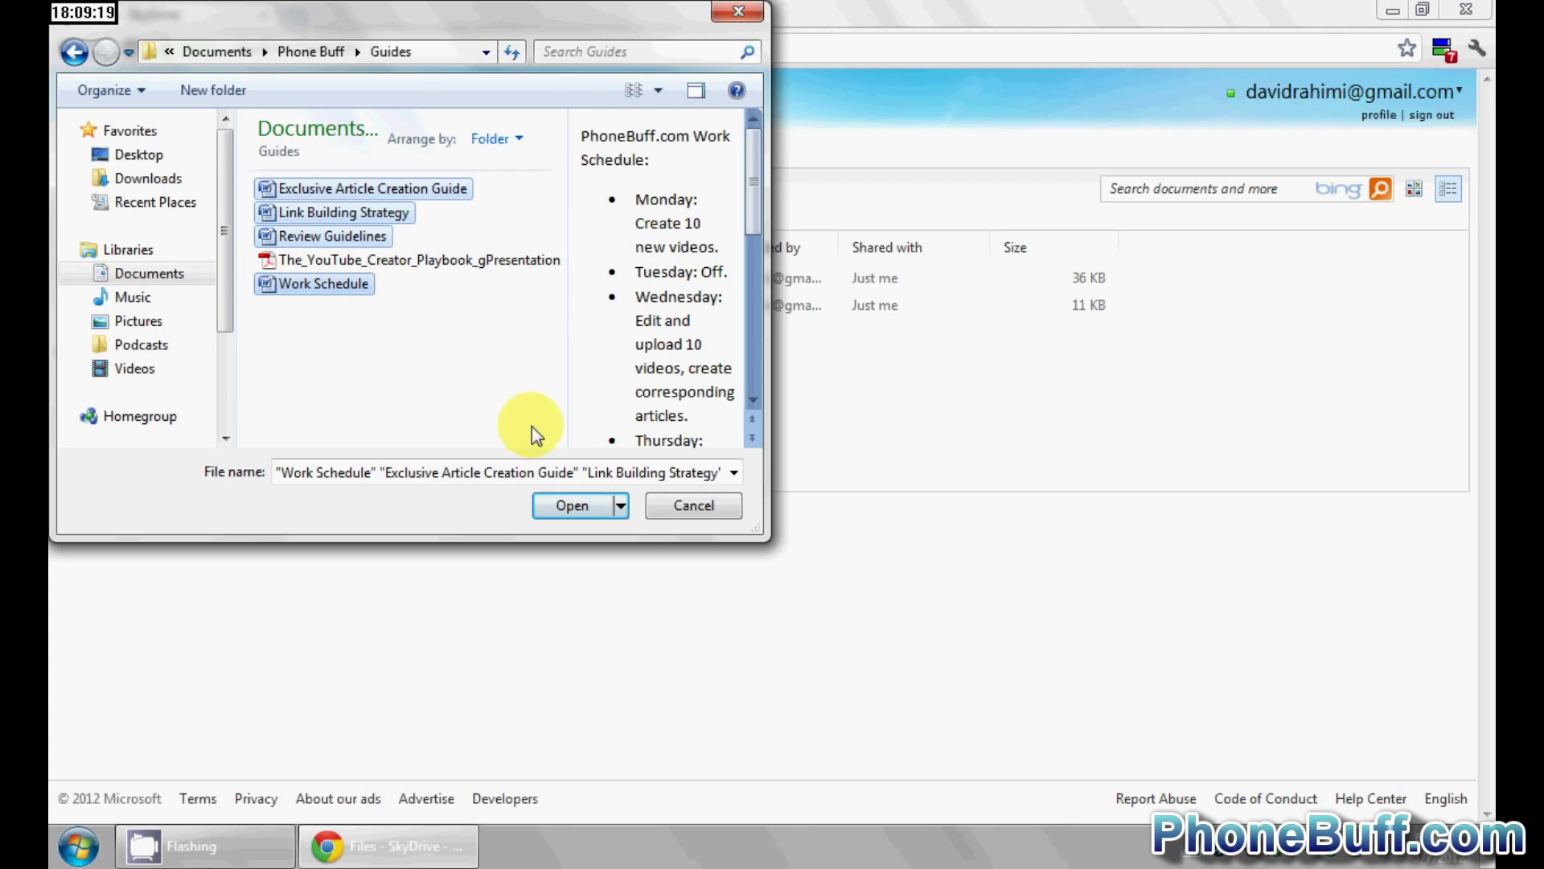
{"action": "left_click", "coordinate": [558, 502]}
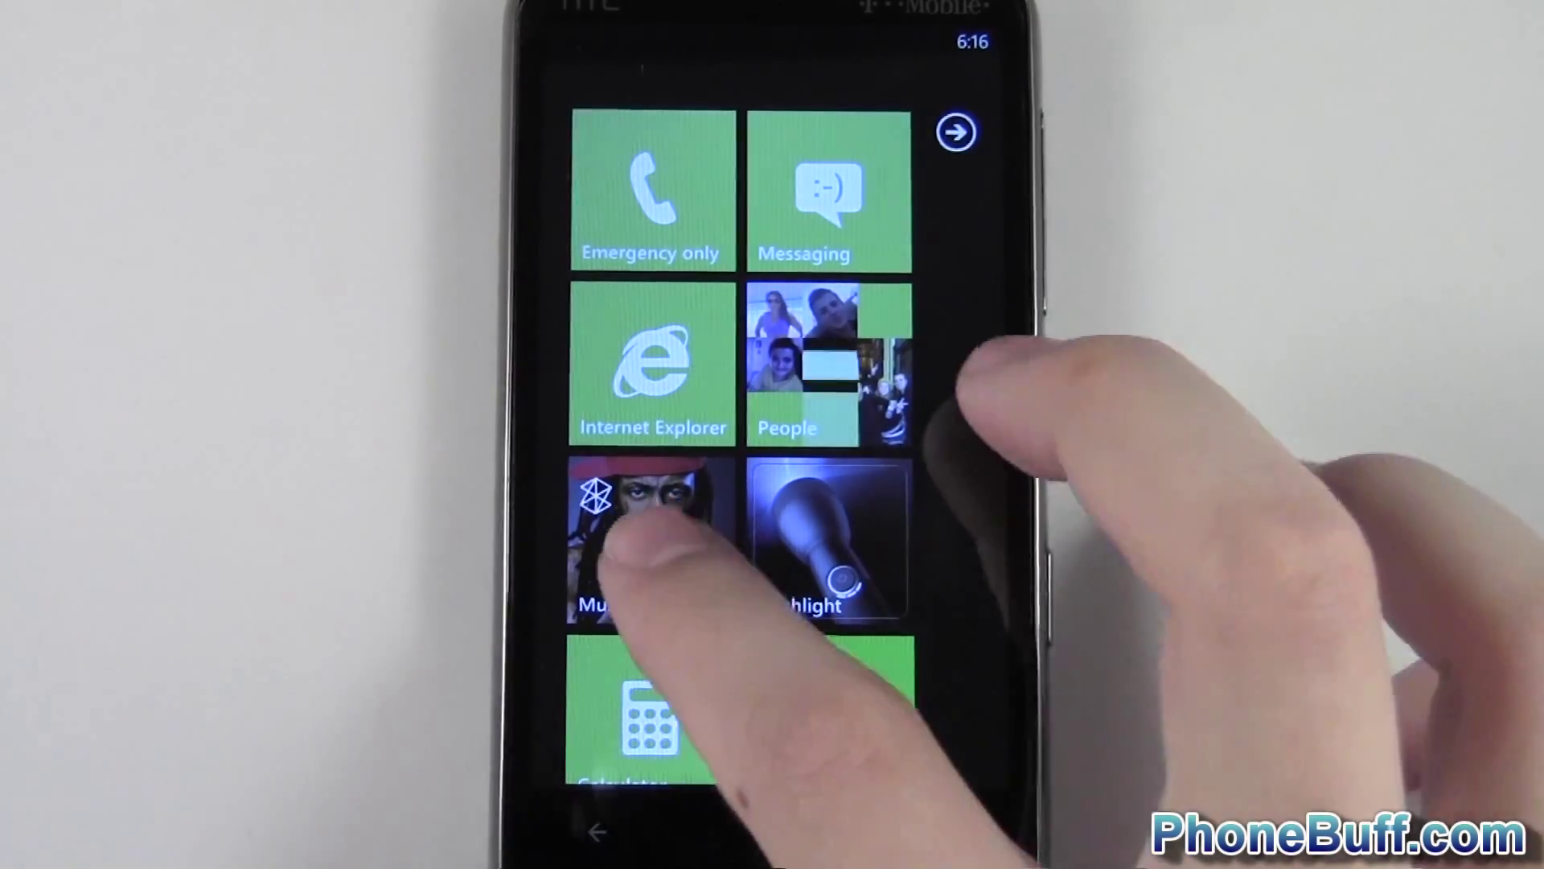
{"action": "left_click", "coordinate": [650, 534]}
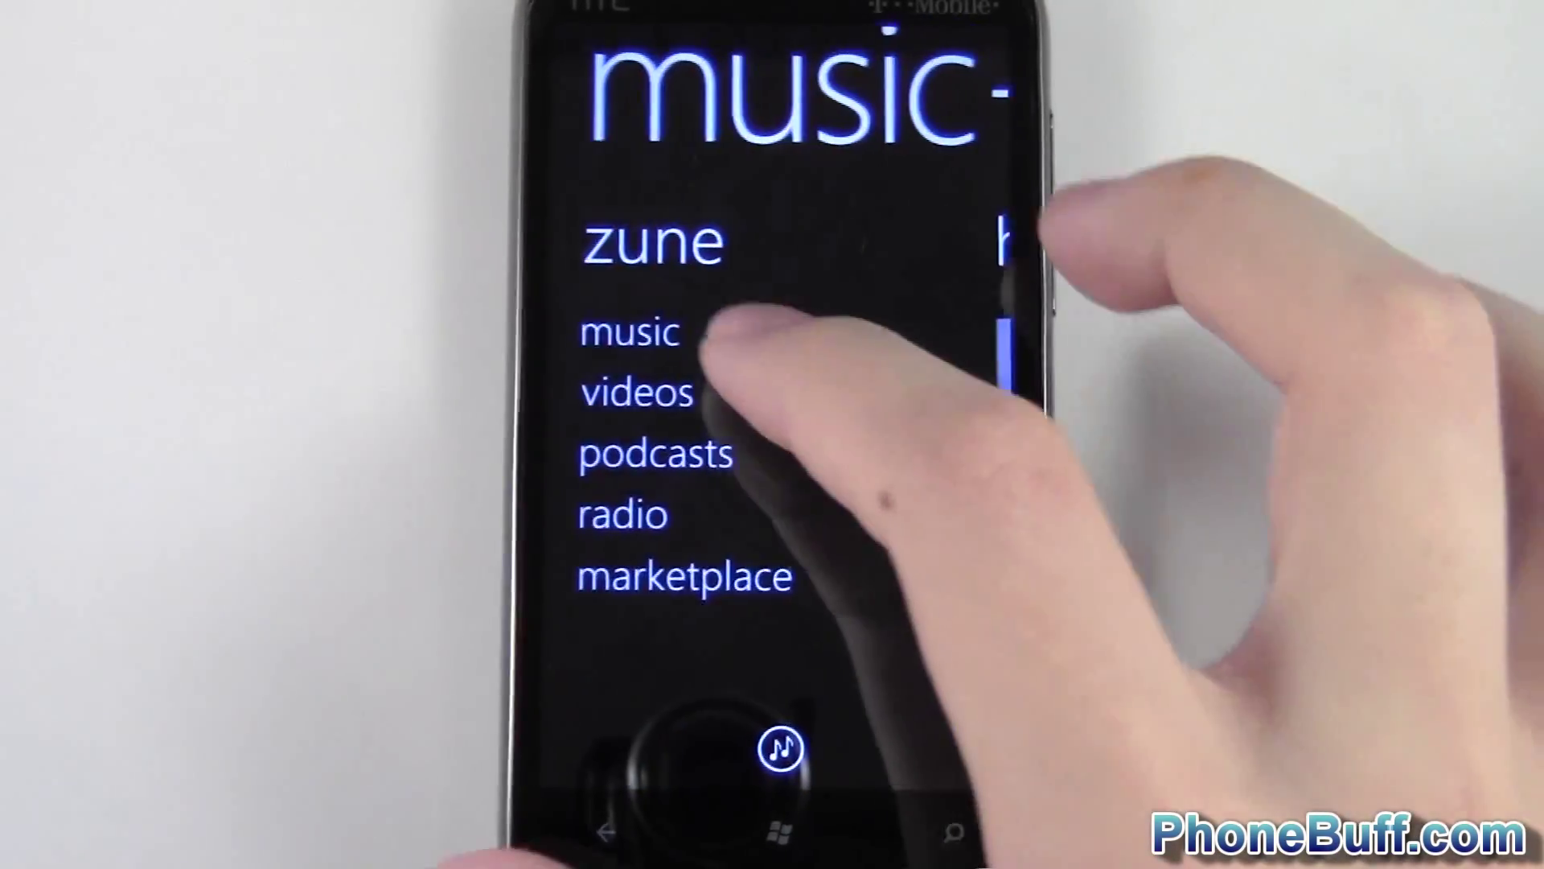
{"action": "left_click", "coordinate": [724, 329]}
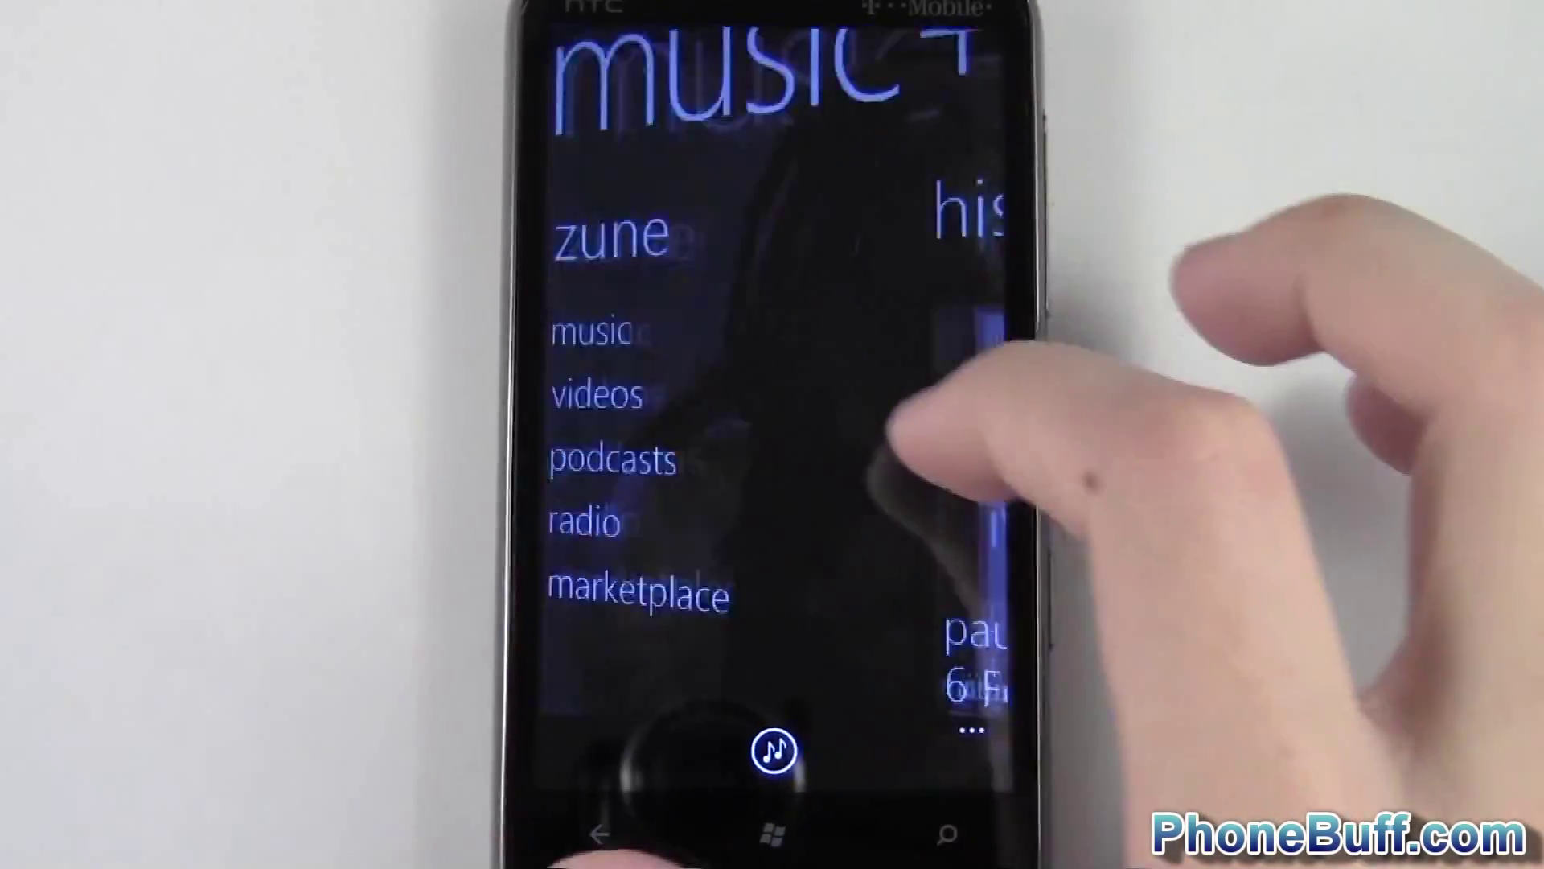
{"action": "left_click_drag", "start_coordinate": [965, 499], "coordinate": [804, 491]}
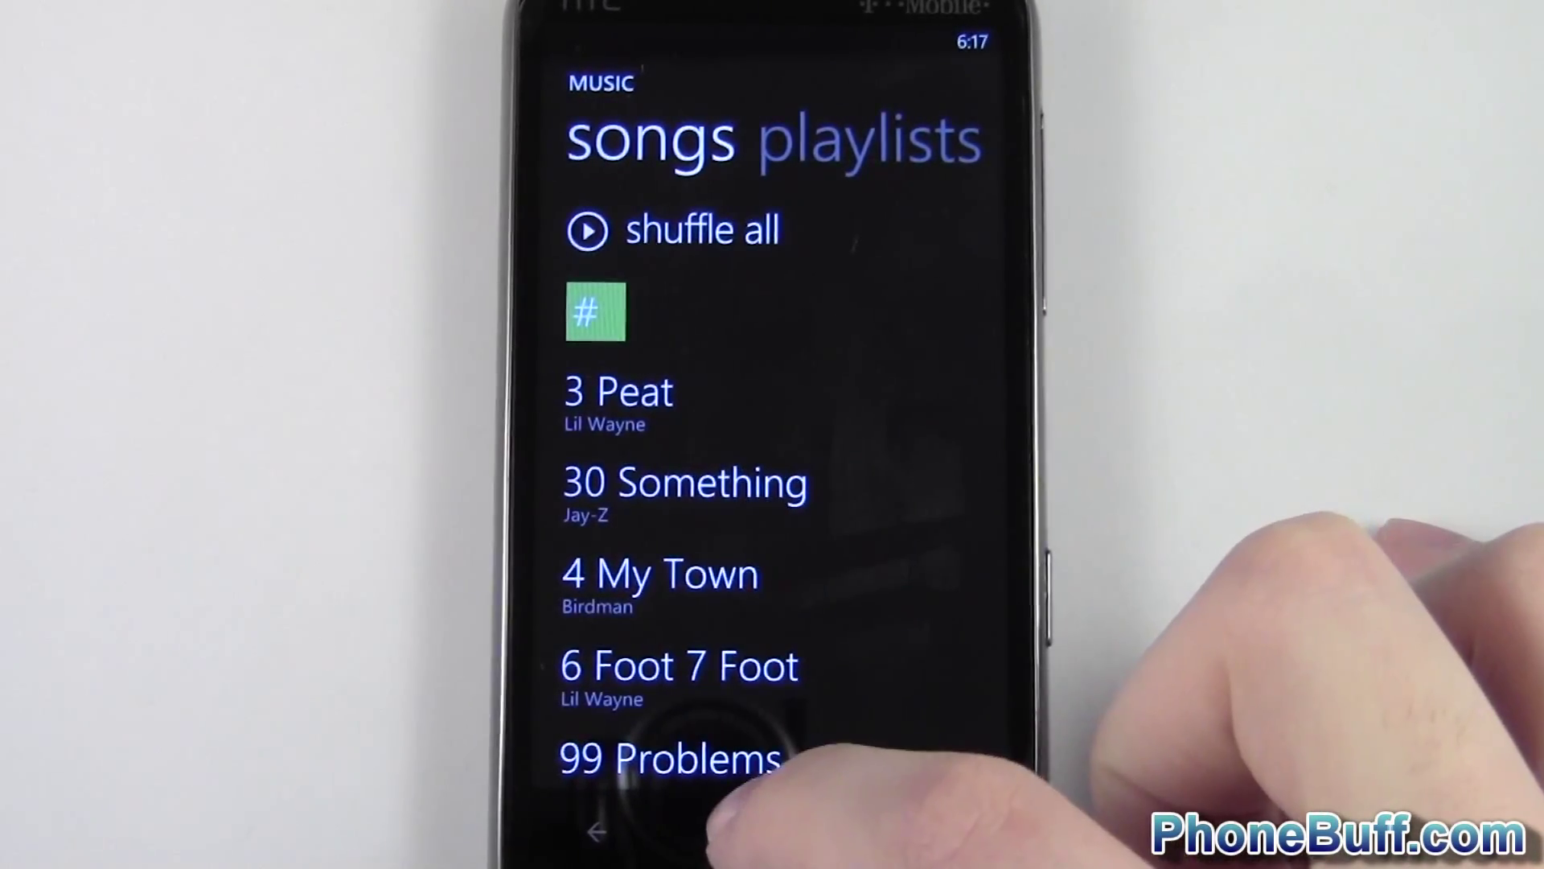
{"action": "left_click", "coordinate": [770, 833]}
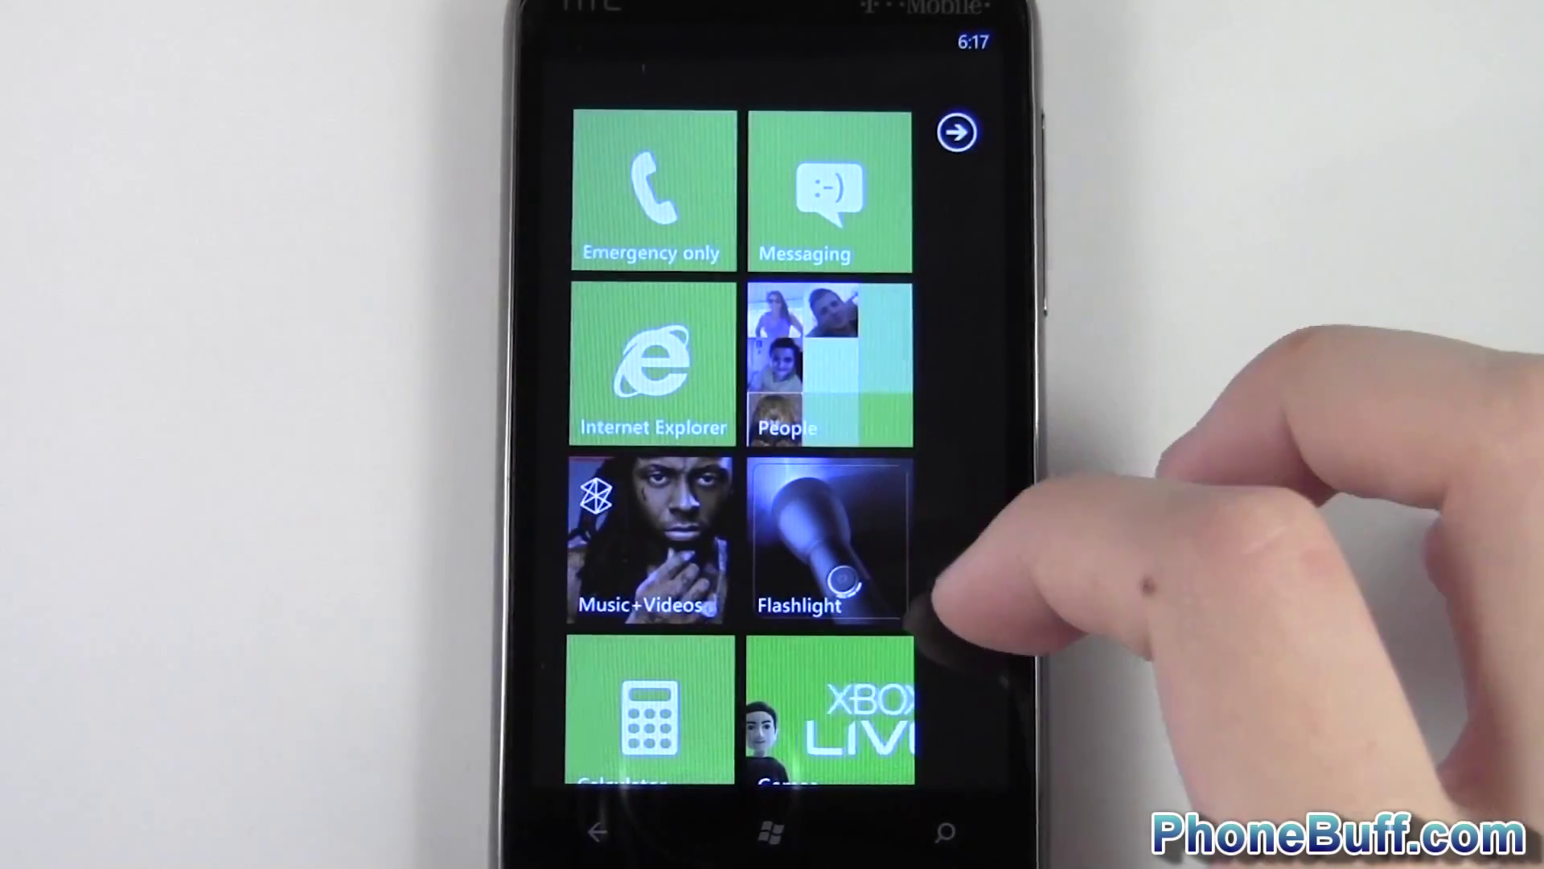
- Open Office from the phone's app list and browse its SkyDrive documents list
{"action": "left_click_drag", "start_coordinate": [937, 603], "coordinate": [879, 551]}
{"action": "scroll", "coordinate": [804, 483], "scroll_direction": "down", "scroll_amount": 10}
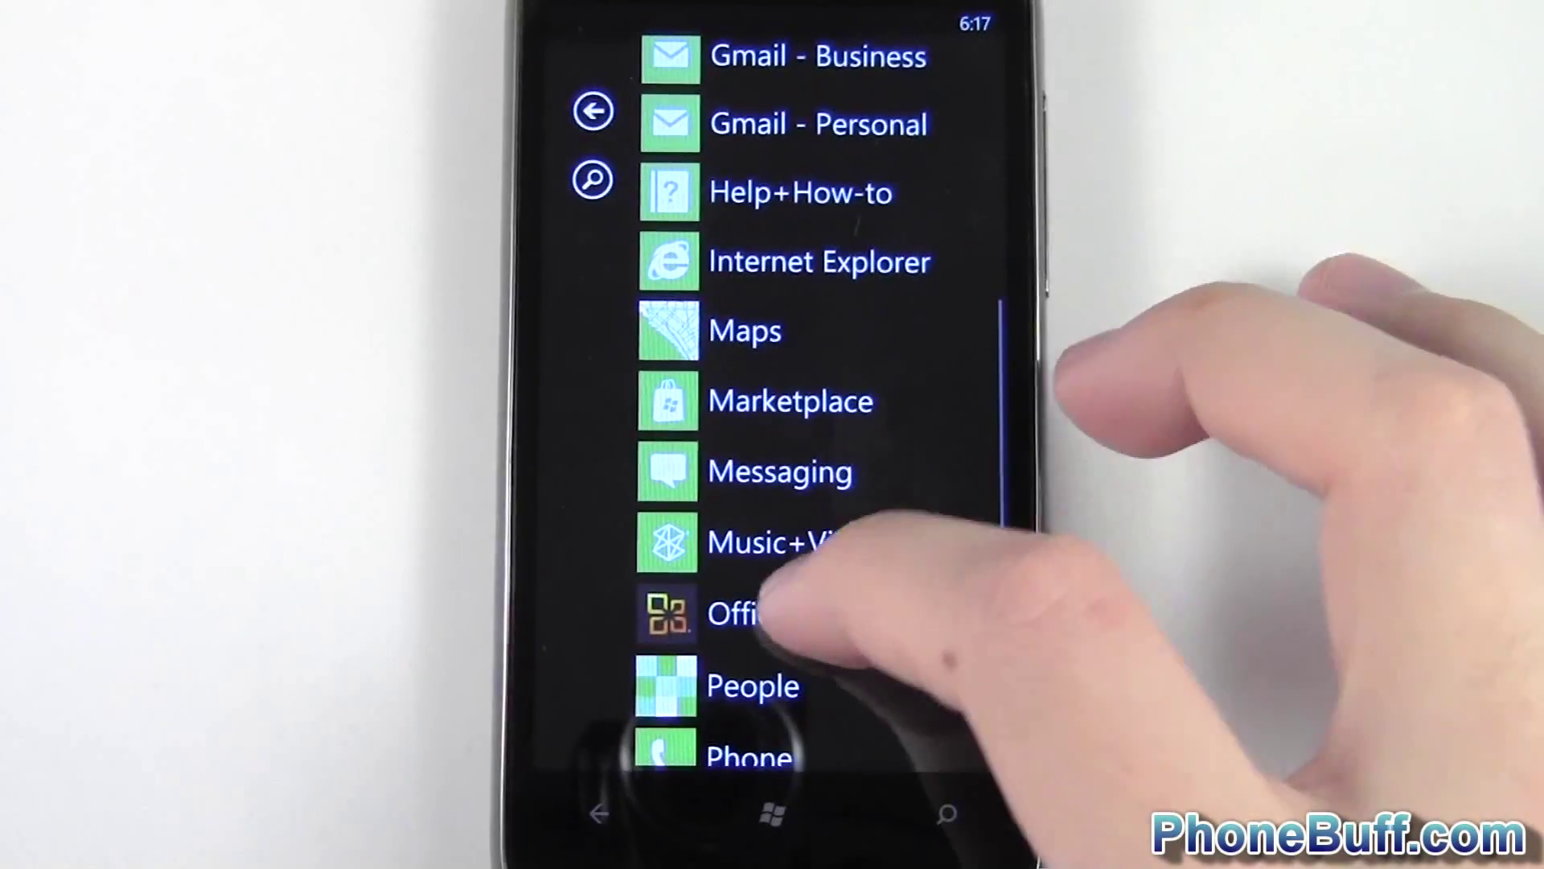
{"action": "left_click", "coordinate": [736, 613]}
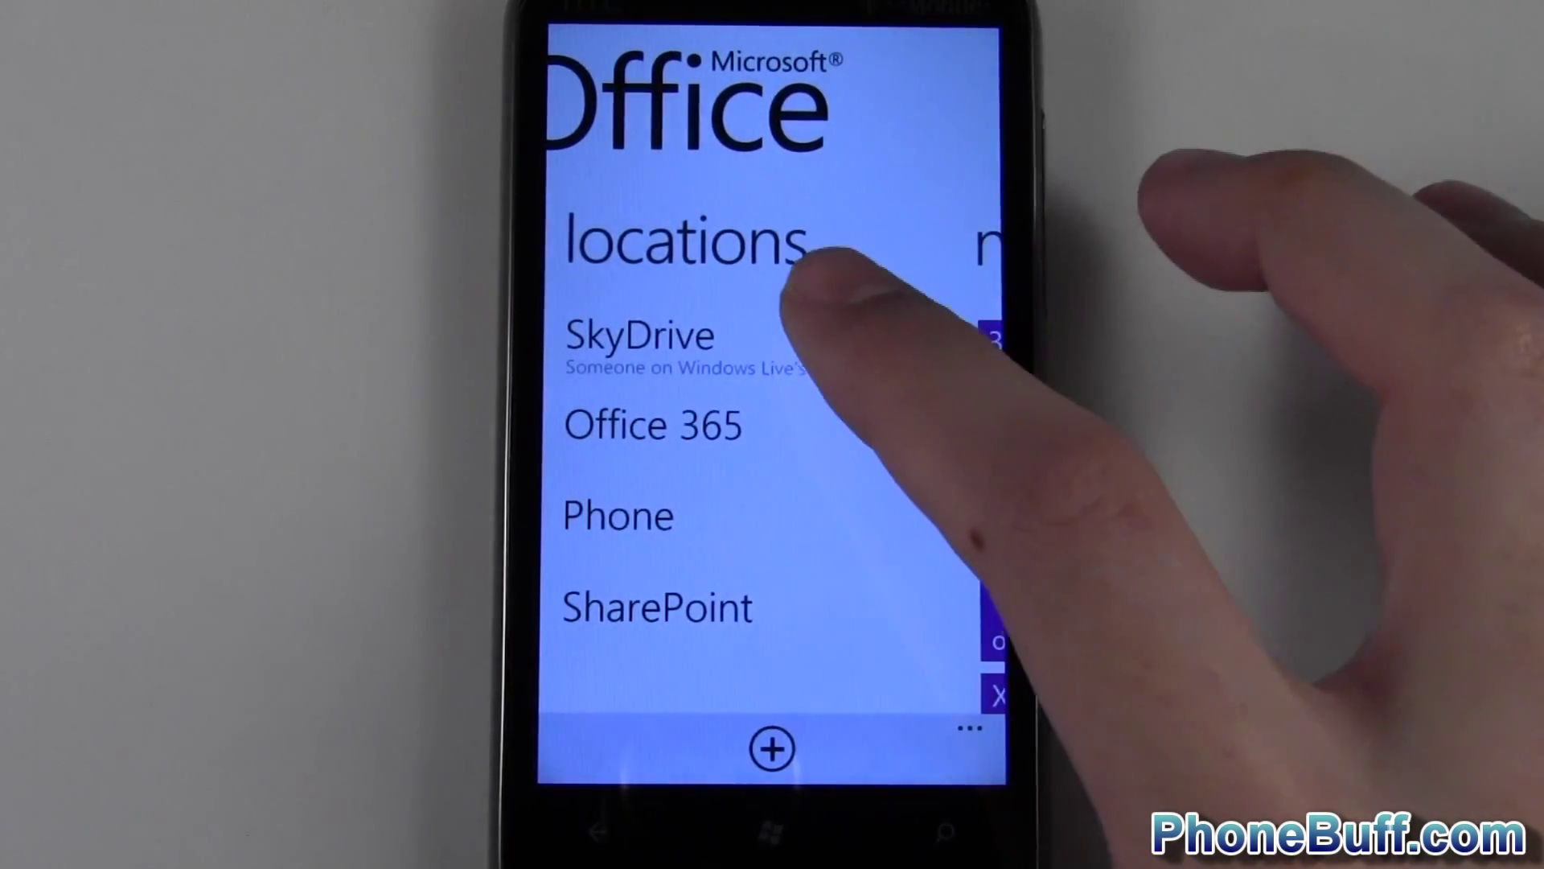
{"action": "left_click", "coordinate": [742, 330]}
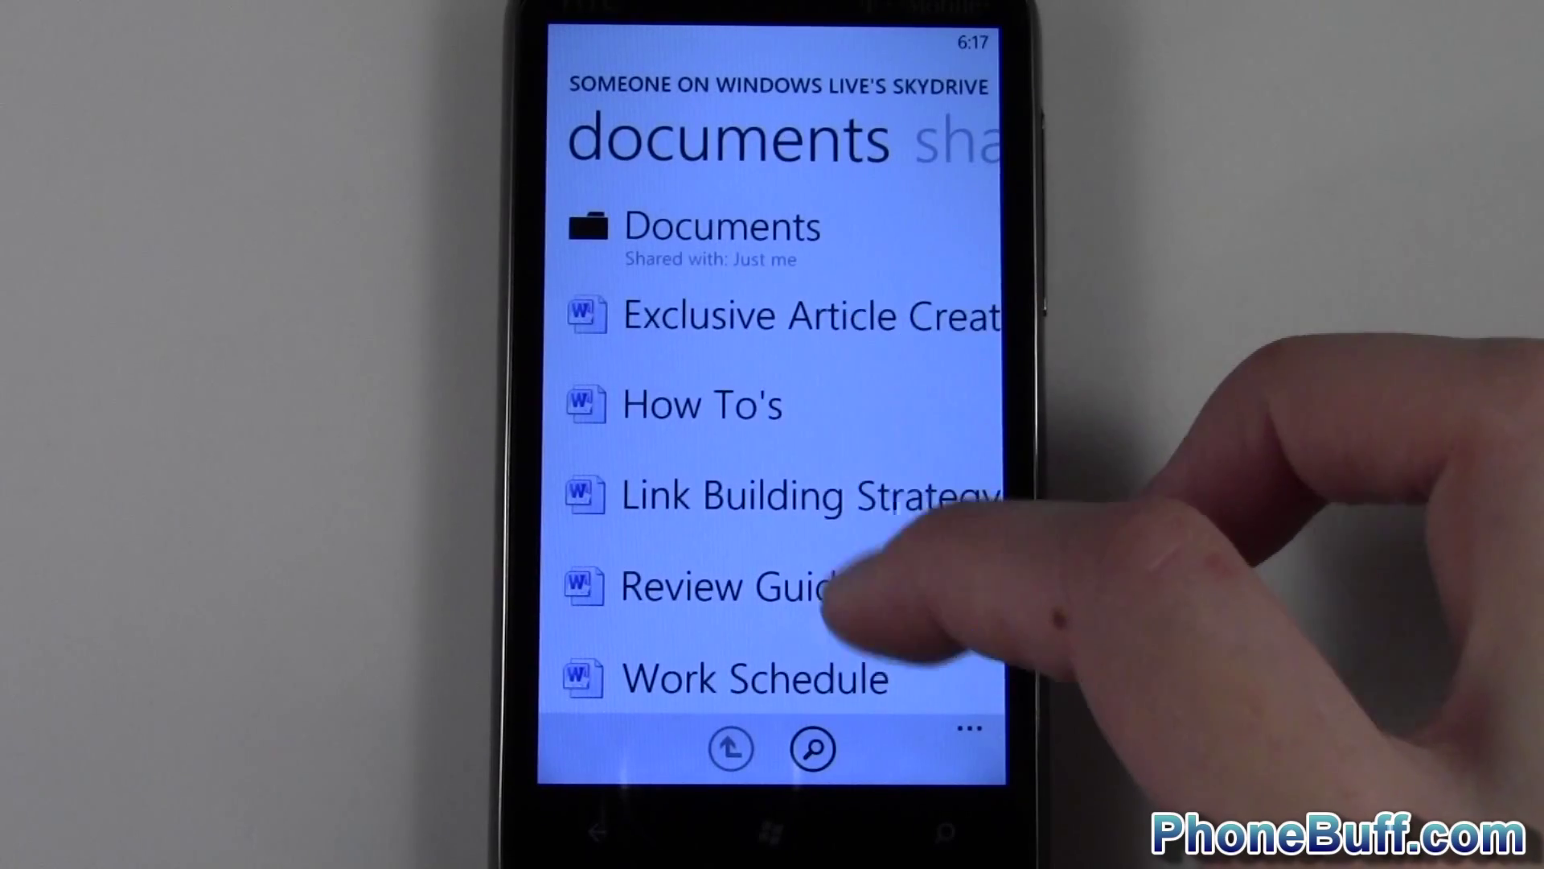
{"action": "left_click_drag", "start_coordinate": [845, 586], "coordinate": [893, 317]}
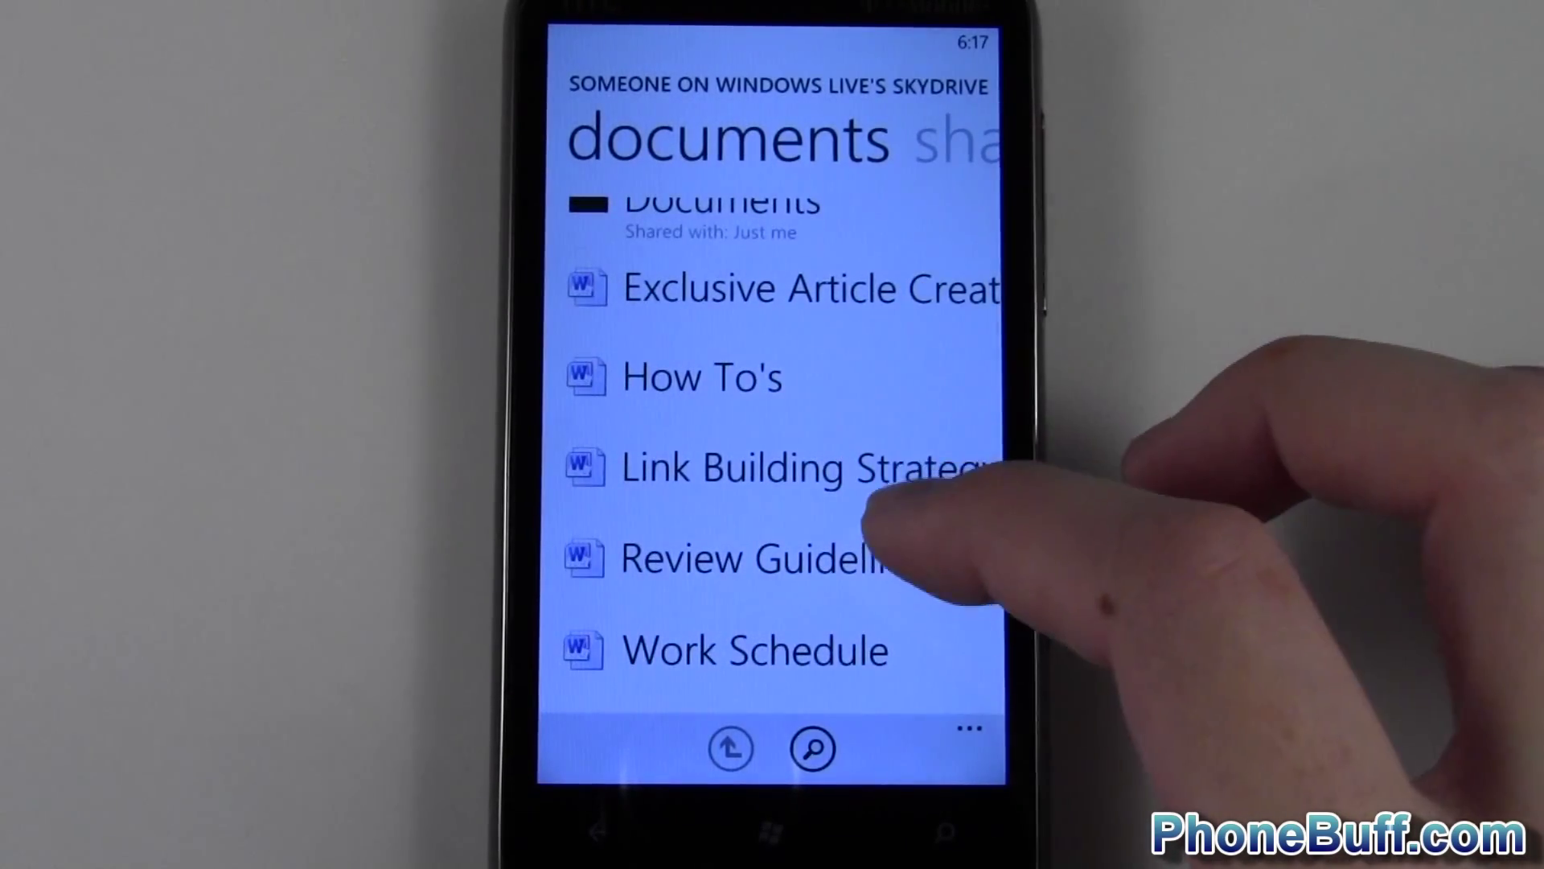